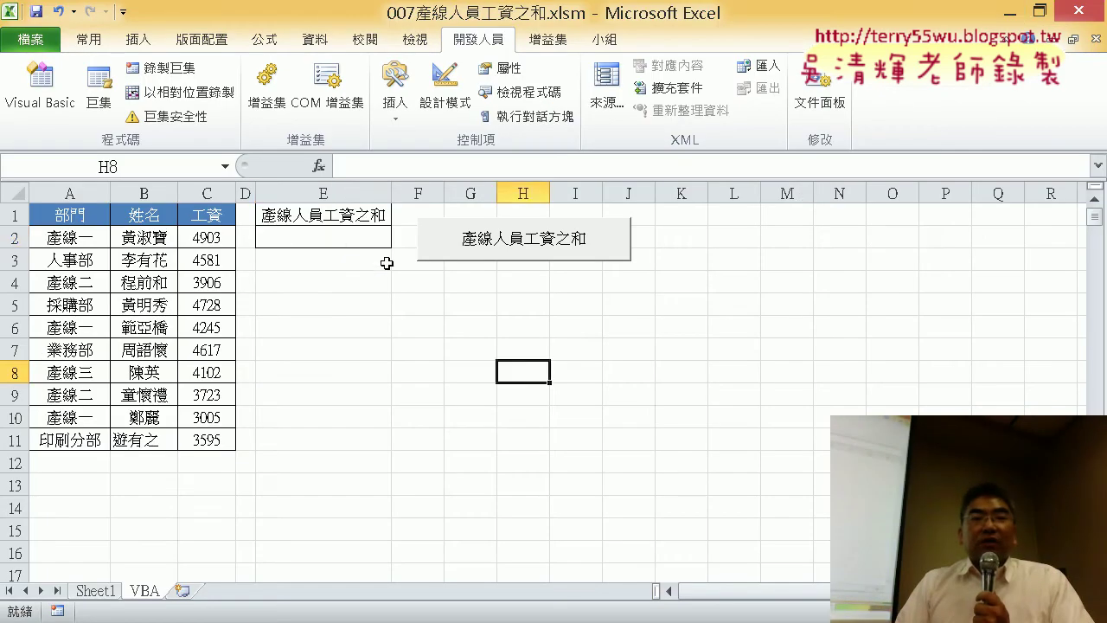
On Sheet1, select E2 and open its =SUMIF(A2:A11,"產線*",C2:C11) formula for editing
{"action": "left_click", "coordinate": [347, 242]}
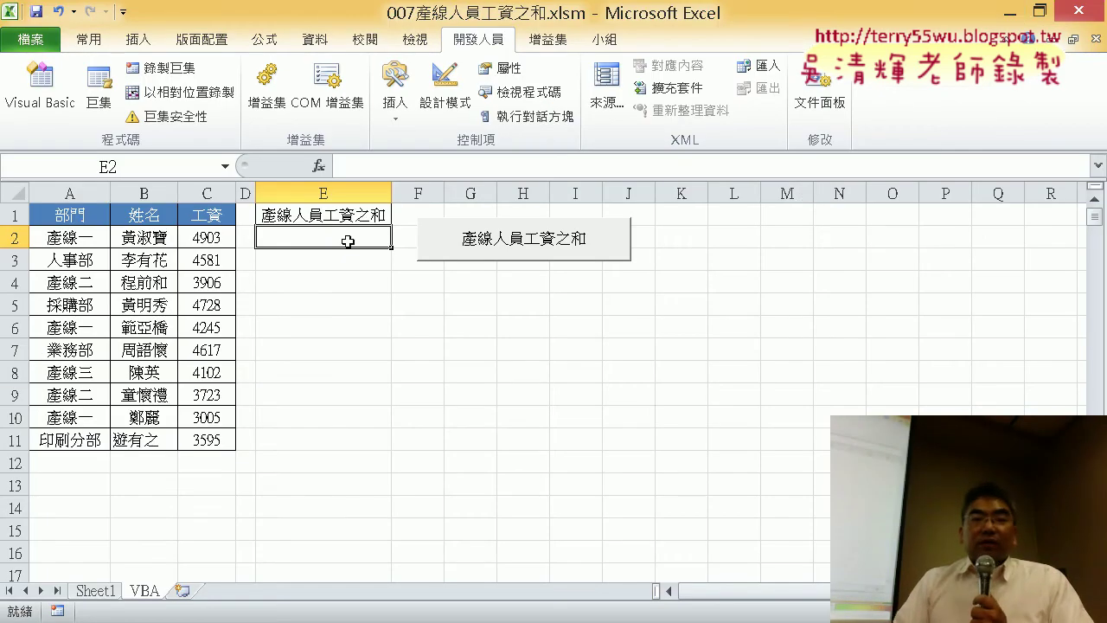
{"action": "left_click", "coordinate": [95, 592]}
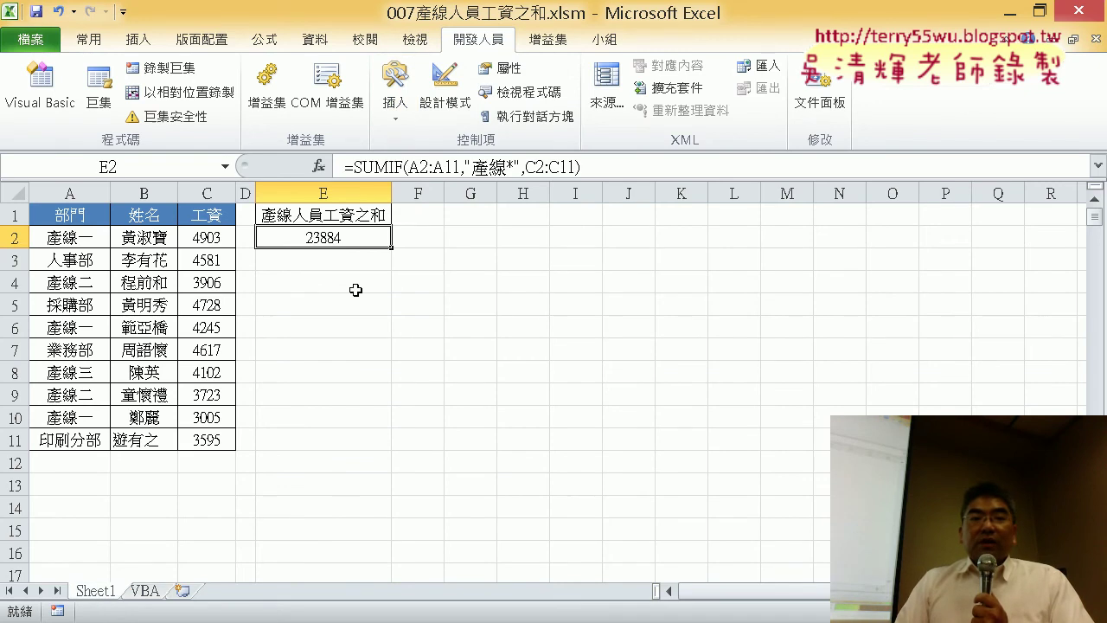
{"action": "left_click", "coordinate": [371, 166]}
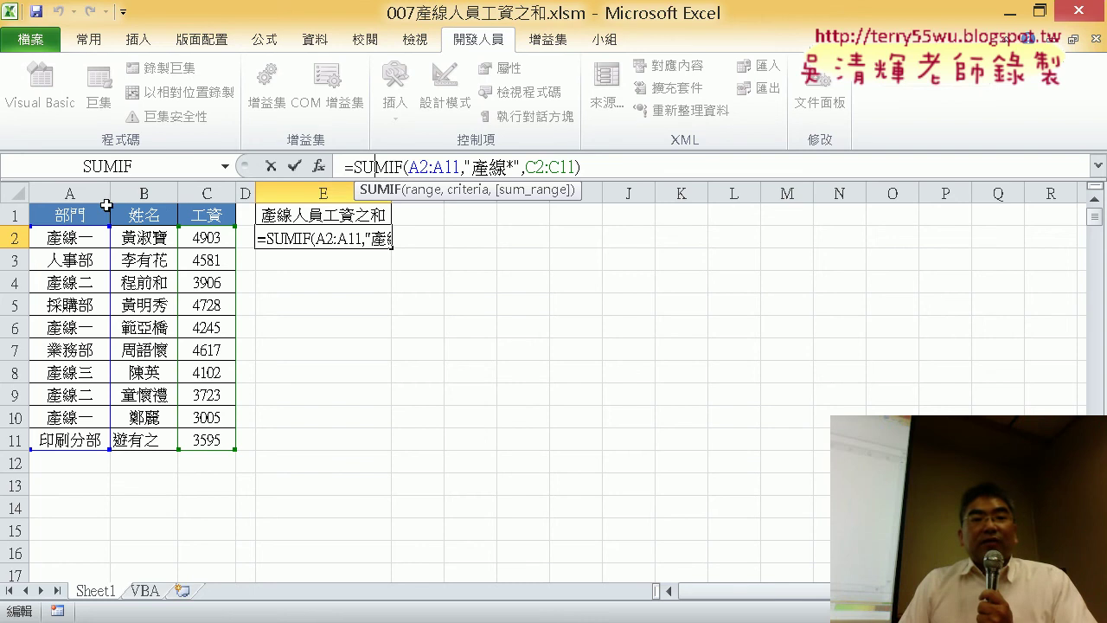
{"action": "key", "text": "Return"}
{"action": "left_click", "coordinate": [74, 193]}
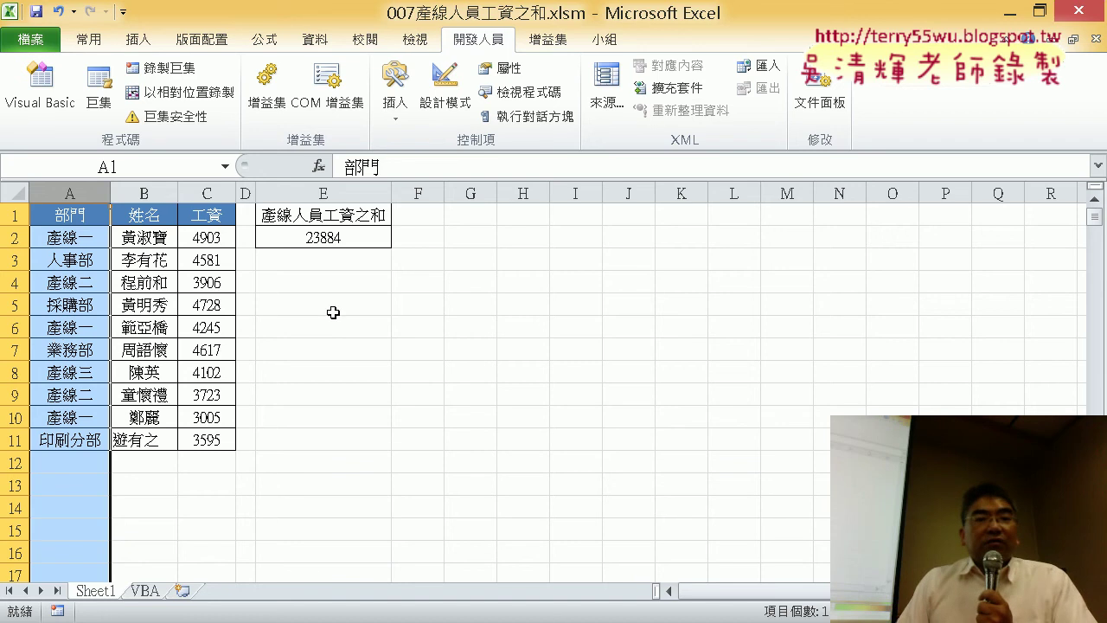
{"action": "left_click", "coordinate": [379, 237]}
{"action": "left_click", "coordinate": [381, 164]}
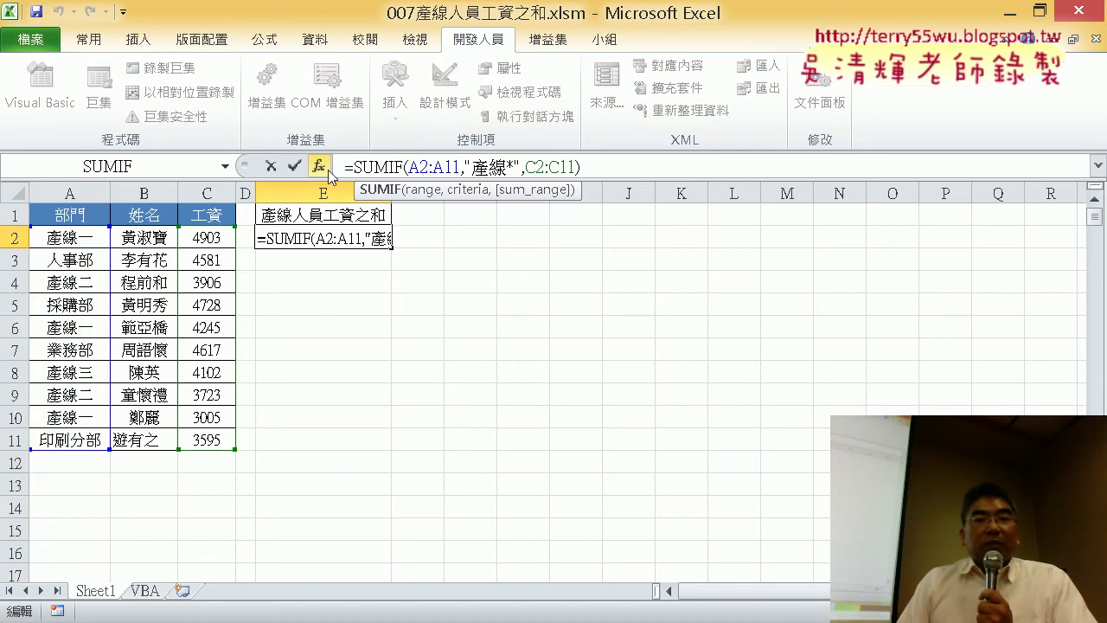
Open the SUMIF Function Arguments dialog and mark up the Range, Criteria and 產線一 in A2
{"action": "left_click", "coordinate": [320, 166]}
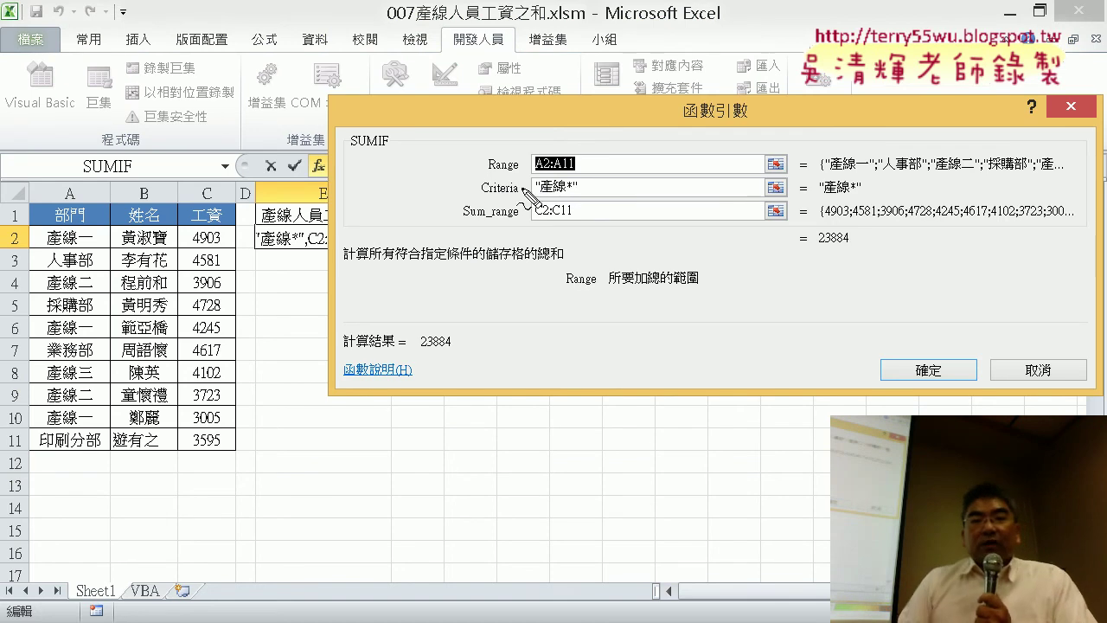
{"action": "left_click_drag", "start_coordinate": [482, 199], "coordinate": [529, 208]}
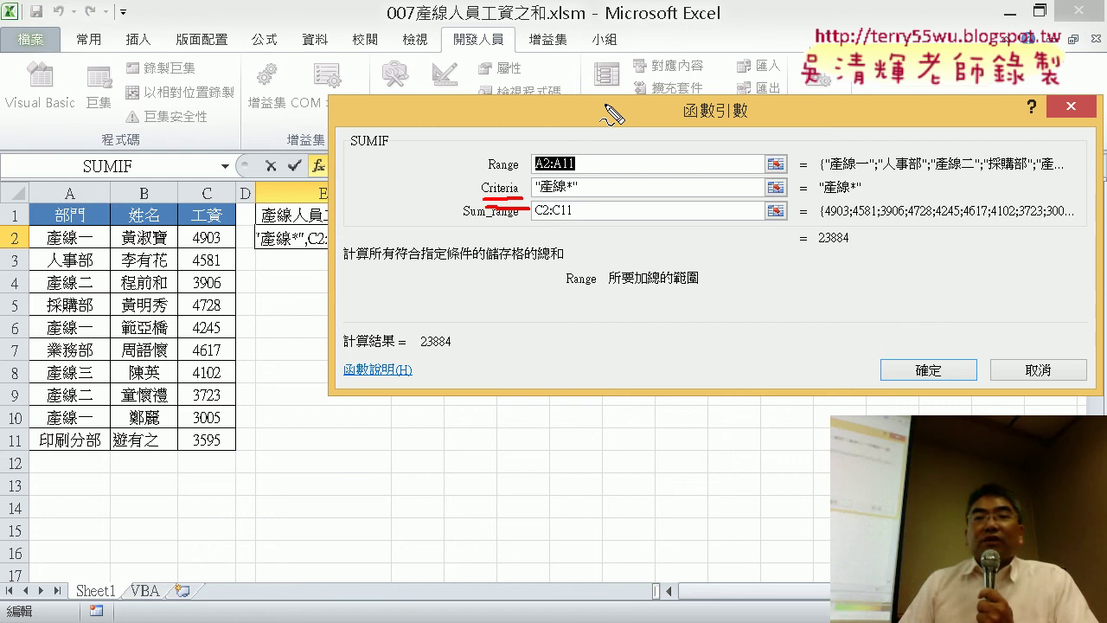
{"action": "mouse_move", "coordinate": [604, 89]}
{"action": "left_mouse_down"}
{"action": "mouse_move", "coordinate": [650, 67]}
{"action": "mouse_move", "coordinate": [623, 178]}
{"action": "left_mouse_up"}
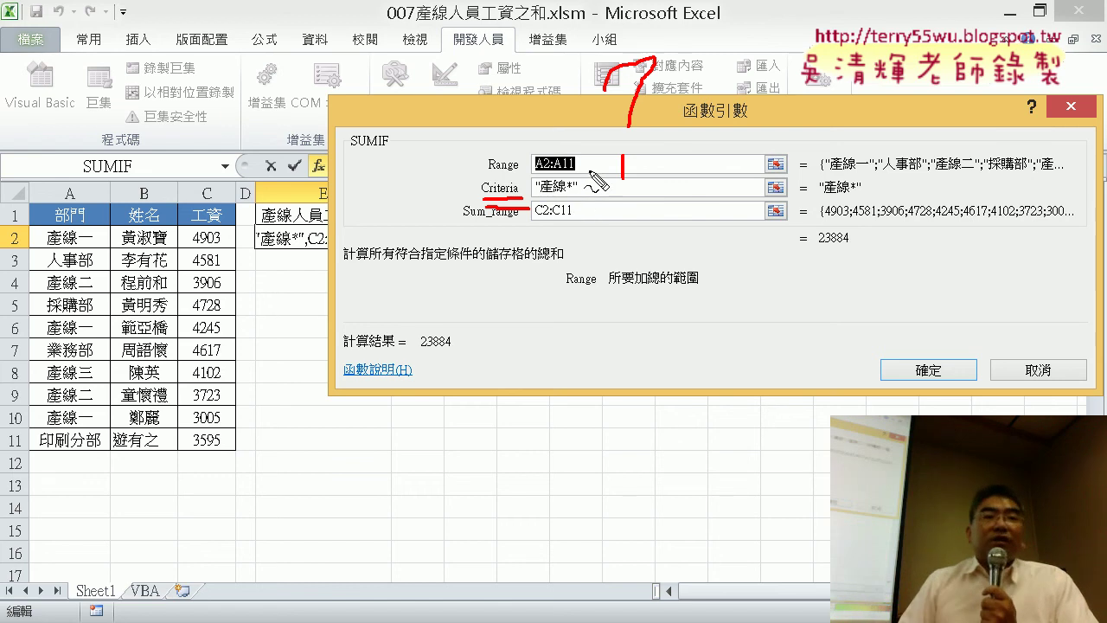
{"action": "left_click_drag", "start_coordinate": [667, 85], "coordinate": [678, 199]}
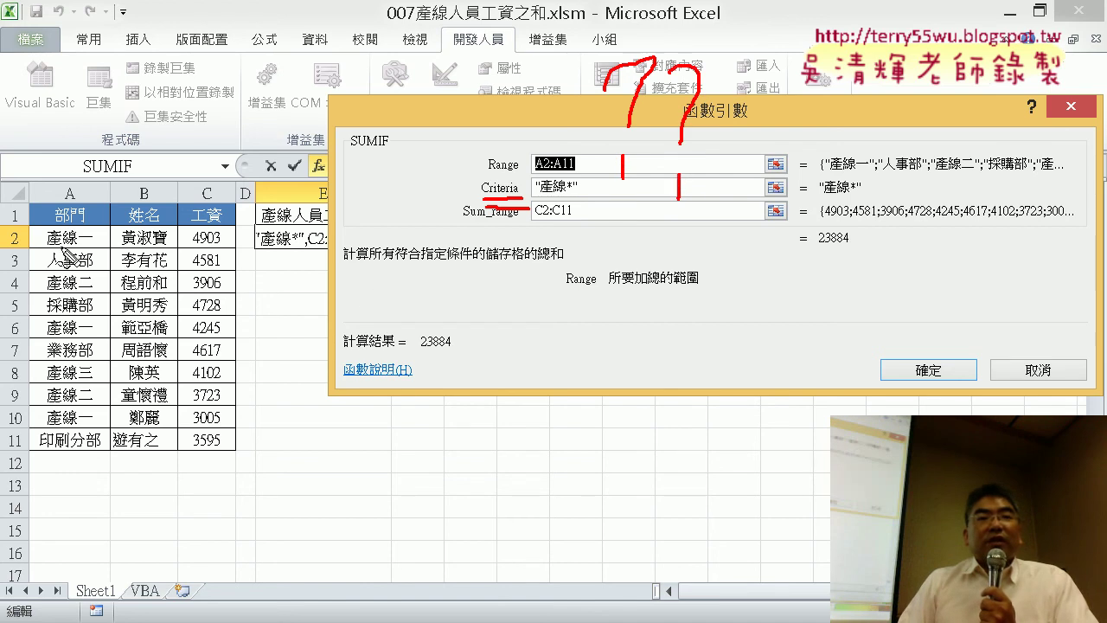
{"action": "mouse_move", "coordinate": [50, 245]}
{"action": "left_mouse_down"}
{"action": "mouse_move", "coordinate": [95, 229]}
{"action": "mouse_move", "coordinate": [79, 247]}
{"action": "left_mouse_up"}
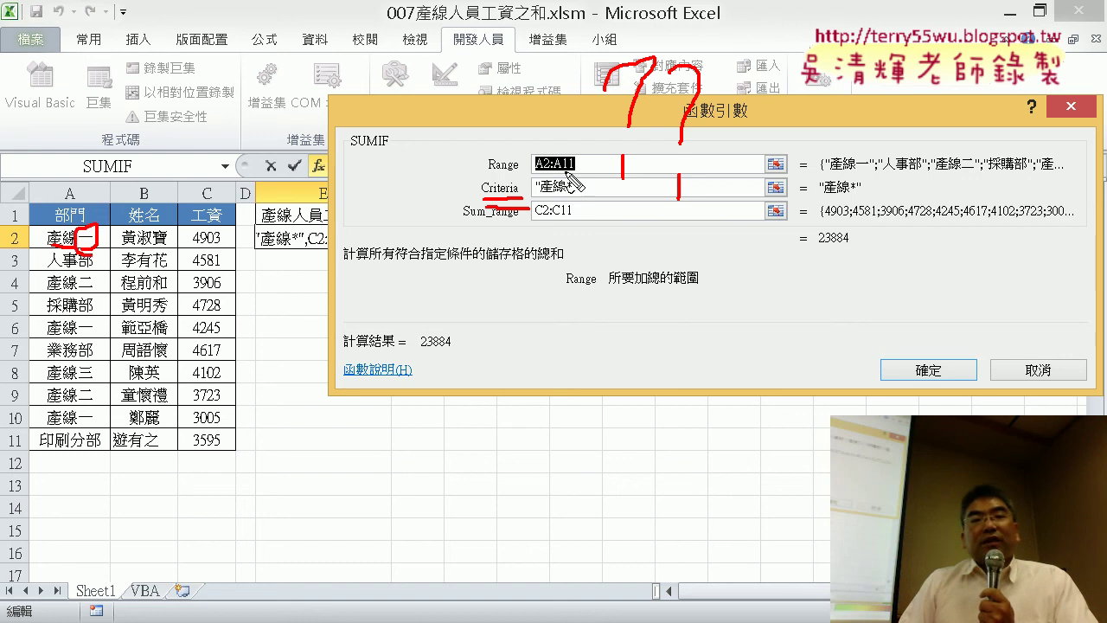
{"action": "left_click_drag", "start_coordinate": [563, 173], "coordinate": [564, 220]}
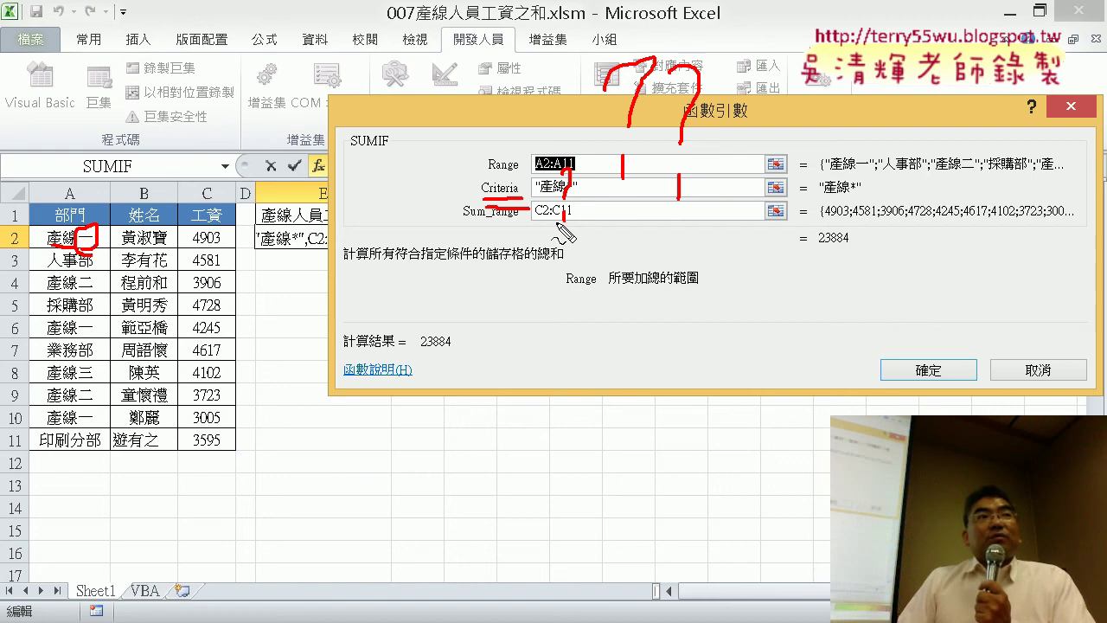
Annotate the 產線* criteria's asterisk, clear the marks, and show the Criteria argument explanation
{"action": "mouse_move", "coordinate": [670, 243]}
{"action": "left_mouse_down"}
{"action": "mouse_move", "coordinate": [671, 306]}
{"action": "mouse_move", "coordinate": [703, 272]}
{"action": "mouse_move", "coordinate": [650, 295]}
{"action": "mouse_move", "coordinate": [697, 291]}
{"action": "left_mouse_up"}
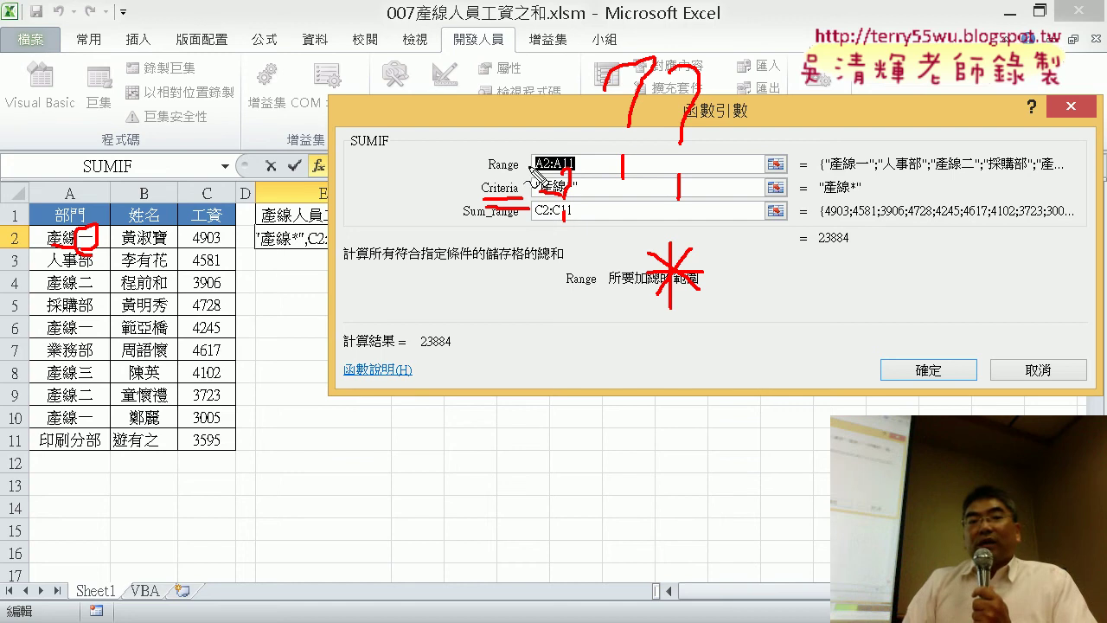
{"action": "mouse_move", "coordinate": [532, 182]}
{"action": "left_mouse_down"}
{"action": "mouse_move", "coordinate": [523, 226]}
{"action": "mouse_move", "coordinate": [558, 195]}
{"action": "mouse_move", "coordinate": [545, 216]}
{"action": "left_mouse_up"}
{"action": "mouse_move", "coordinate": [594, 177]}
{"action": "left_mouse_down"}
{"action": "mouse_move", "coordinate": [590, 221]}
{"action": "mouse_move", "coordinate": [611, 197]}
{"action": "mouse_move", "coordinate": [607, 213]}
{"action": "mouse_move", "coordinate": [578, 215]}
{"action": "left_mouse_up"}
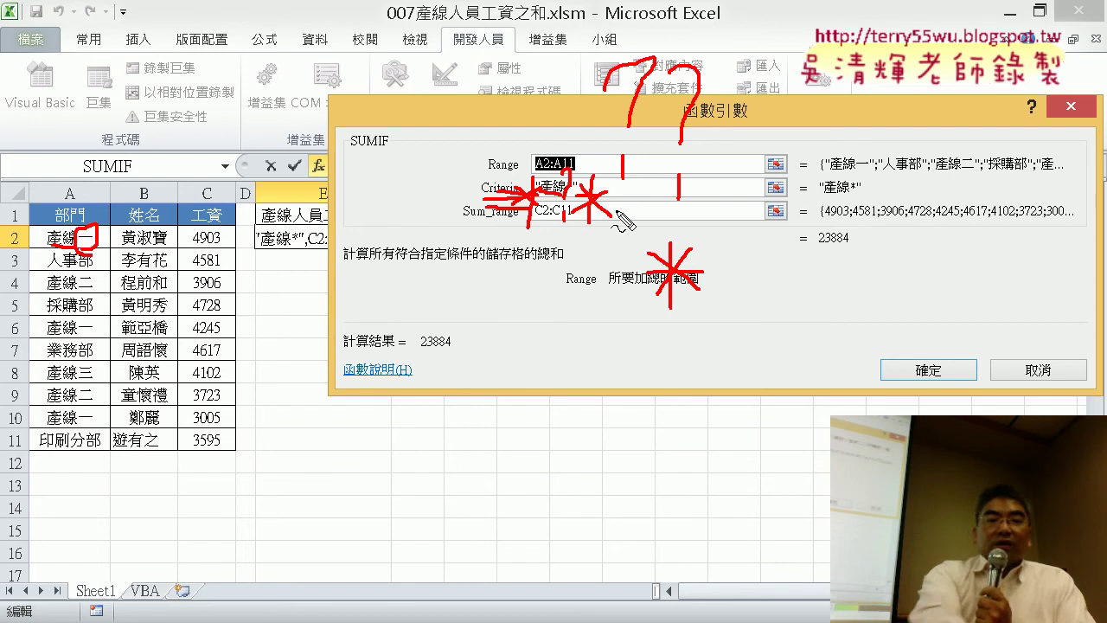
{"action": "key", "text": "Escape"}
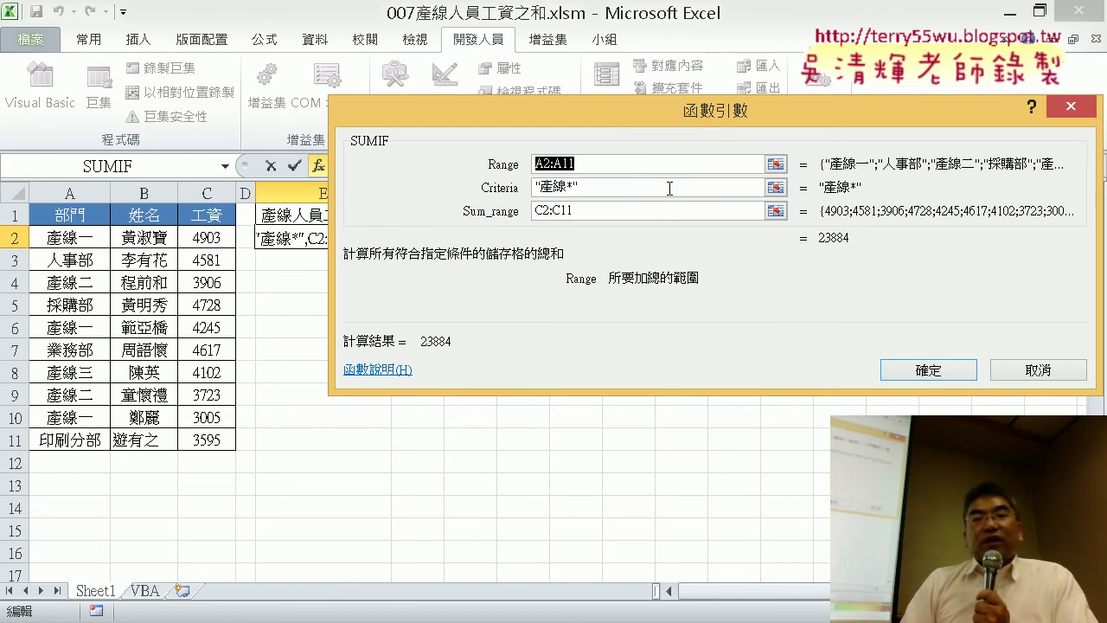
{"action": "left_click", "coordinate": [611, 189]}
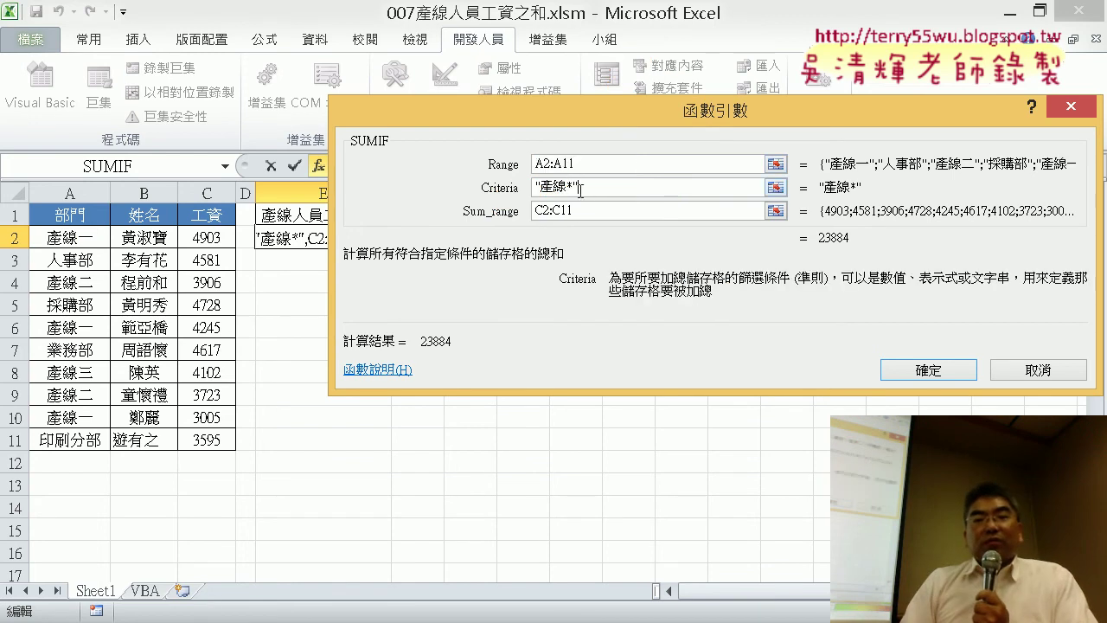
Confirm the SUMIF arguments, highlight columns A and C and cell E2, then go to the VBA sheet
{"action": "left_click", "coordinate": [938, 372]}
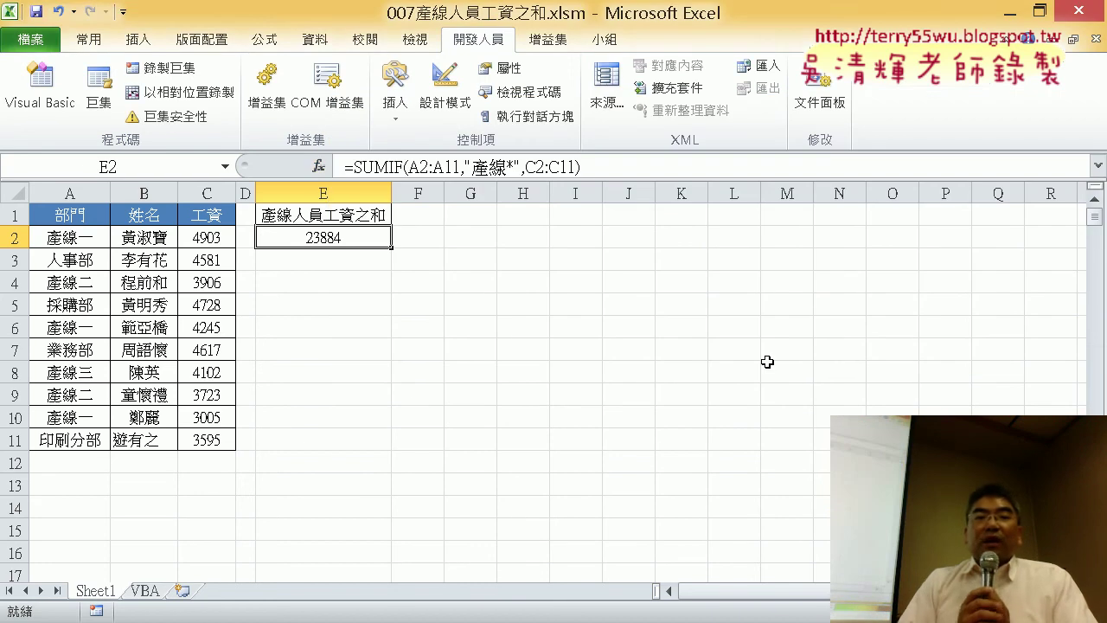
{"action": "left_click", "coordinate": [69, 182]}
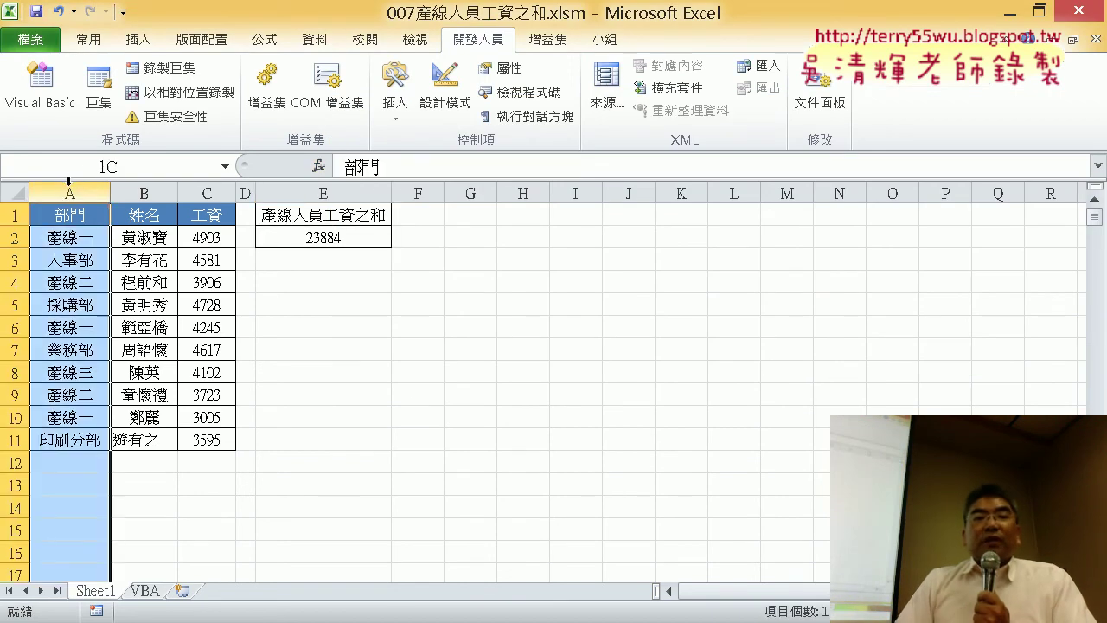
{"action": "left_click", "coordinate": [207, 193]}
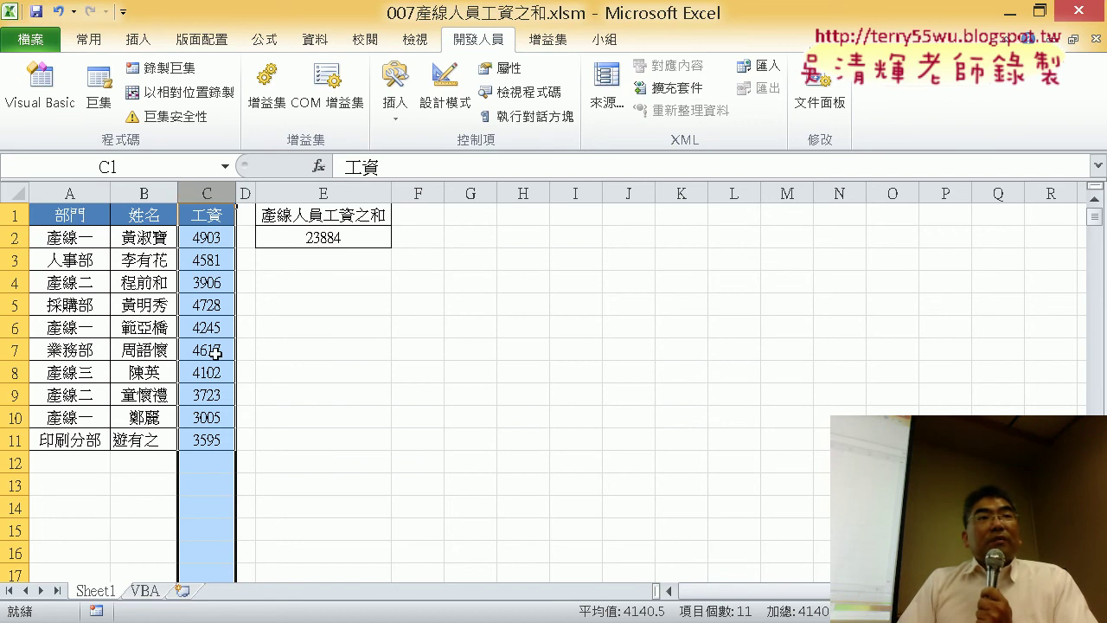
{"action": "left_click", "coordinate": [346, 238]}
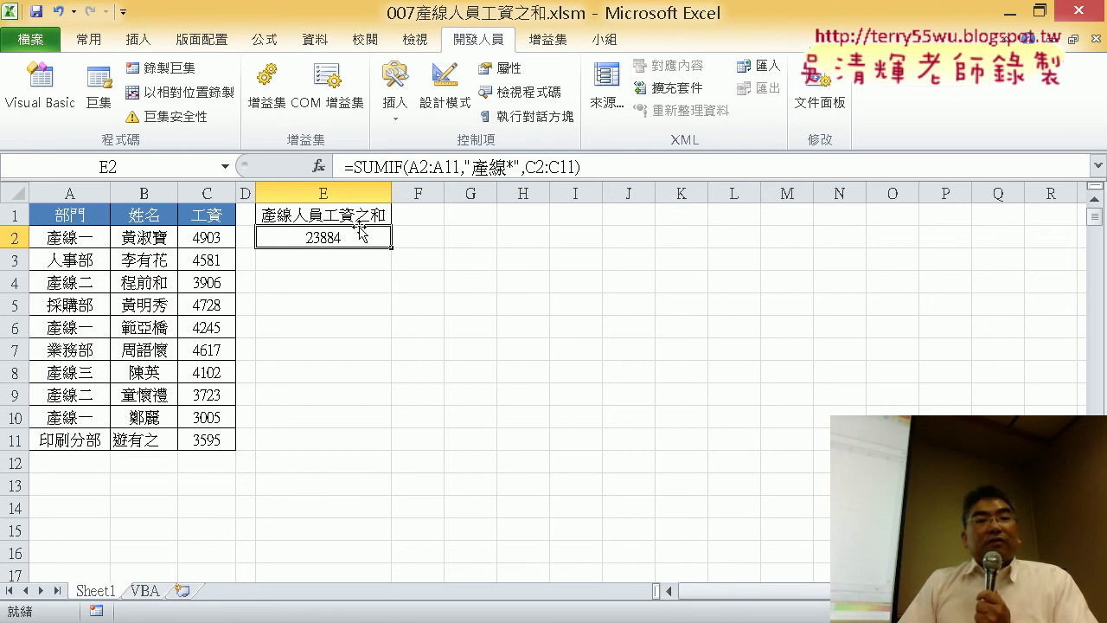
{"action": "left_click", "coordinate": [145, 591]}
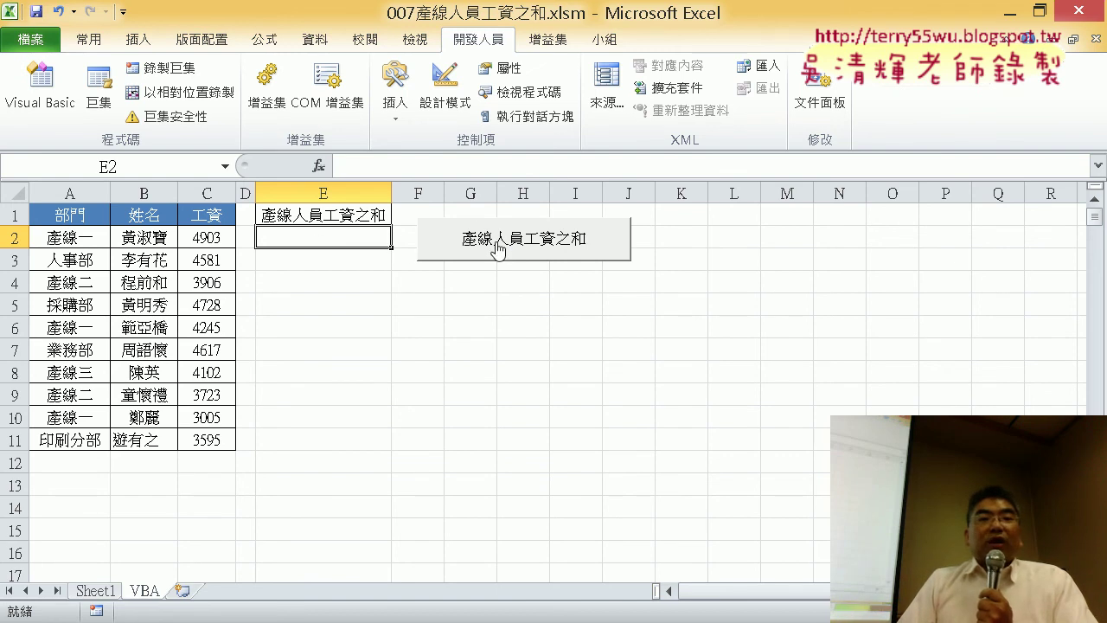
Run the 產線人員工資之和 macro, clear E2, and run it again to refill 23884
{"action": "left_click", "coordinate": [497, 250]}
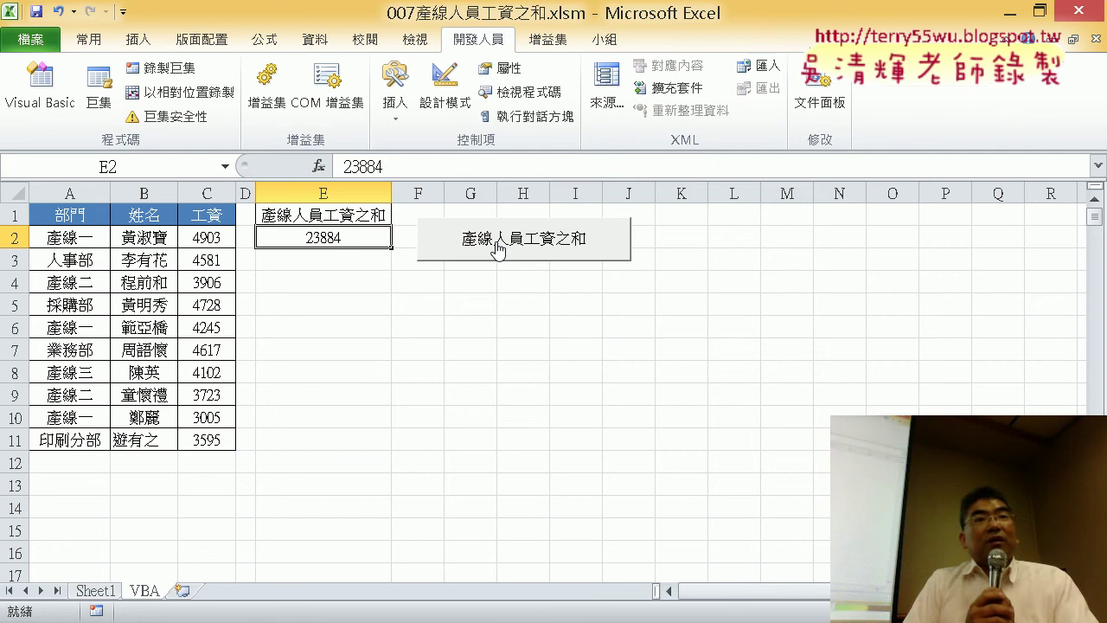
{"action": "key", "text": "Delete"}
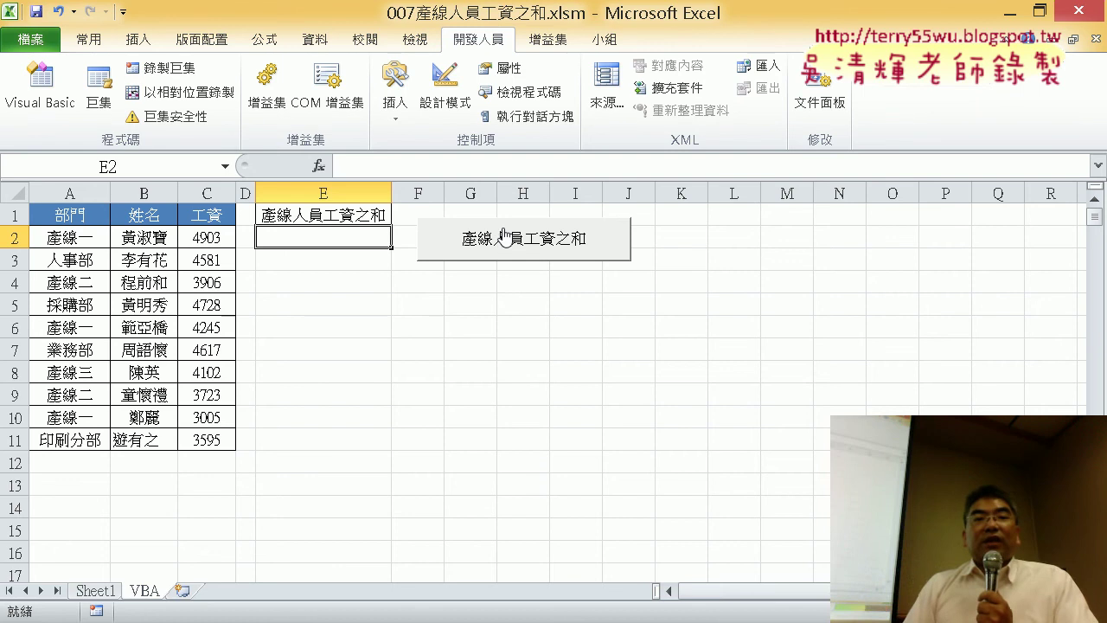
{"action": "left_click", "coordinate": [505, 245]}
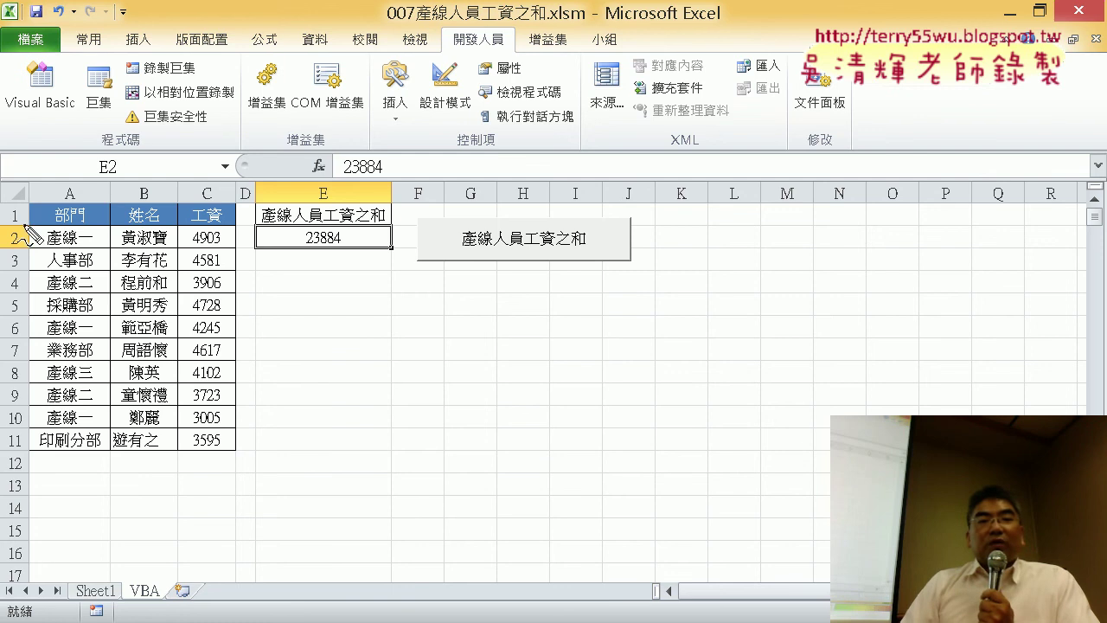
Mark up the A1 header, rows 2–11, column A, 產線一 in A2 and 4903 in C2, then clear
{"action": "left_click_drag", "start_coordinate": [25, 224], "coordinate": [90, 224]}
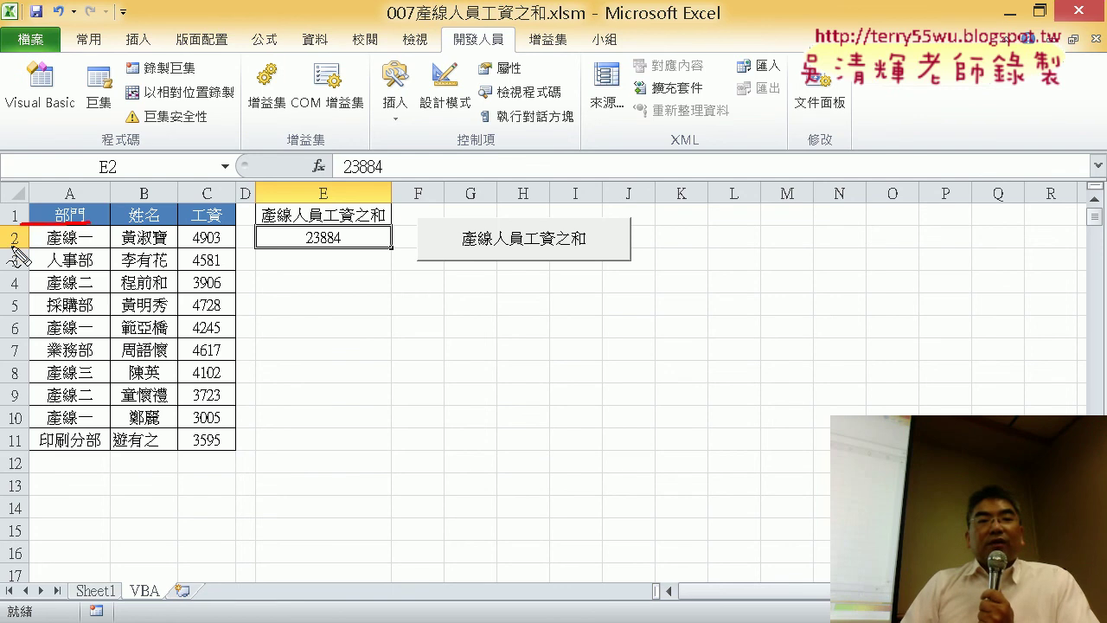
{"action": "left_click_drag", "start_coordinate": [24, 228], "coordinate": [25, 251]}
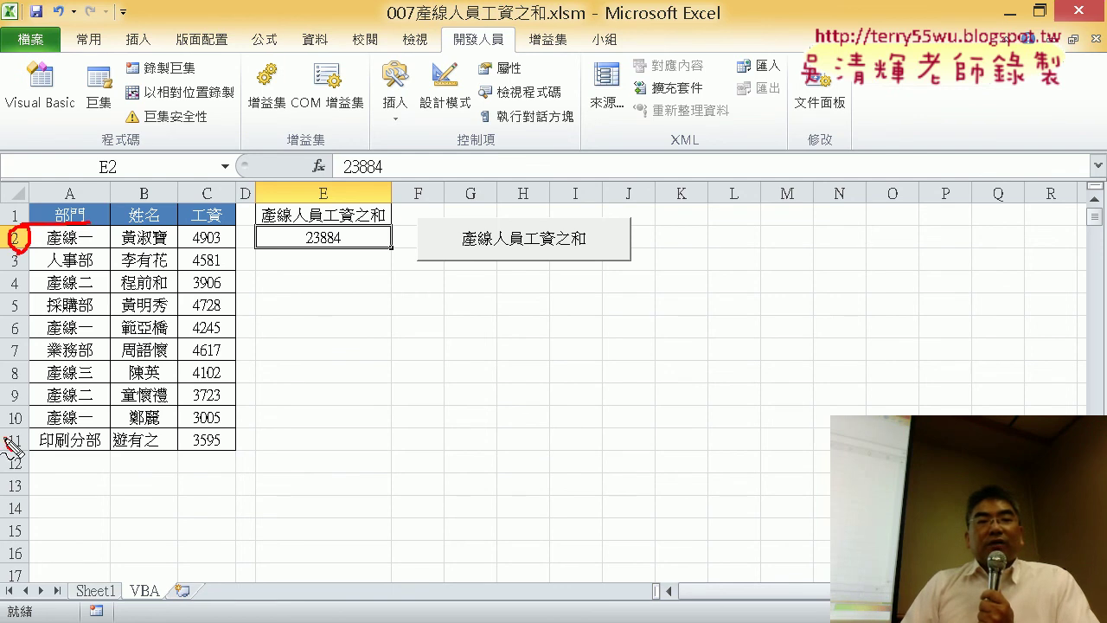
{"action": "left_click_drag", "start_coordinate": [23, 426], "coordinate": [26, 452]}
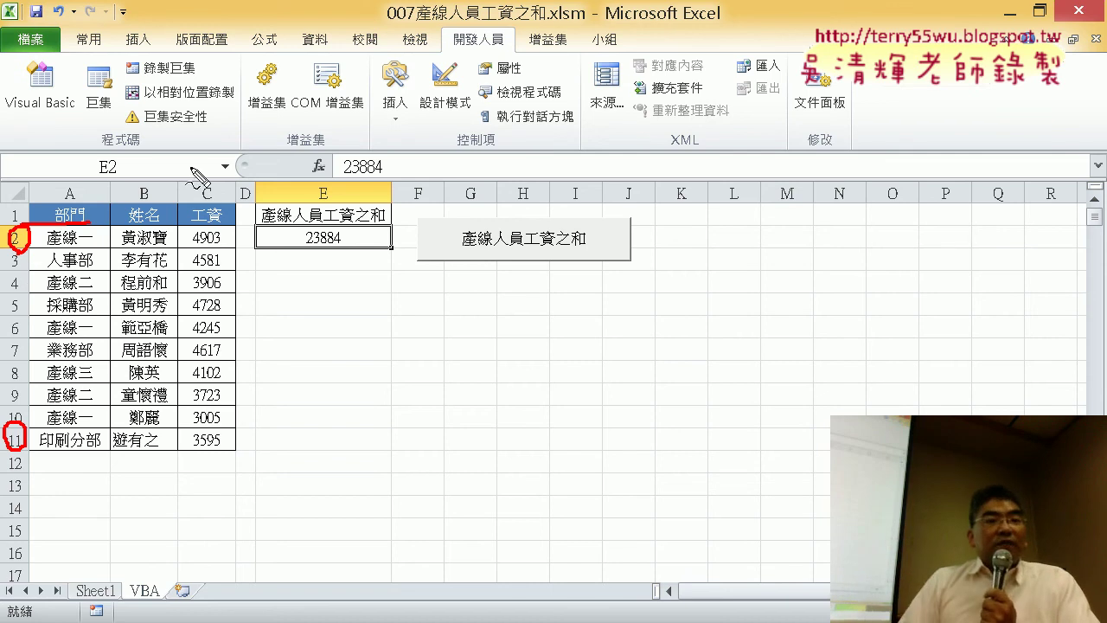
{"action": "left_click_drag", "start_coordinate": [85, 192], "coordinate": [87, 205]}
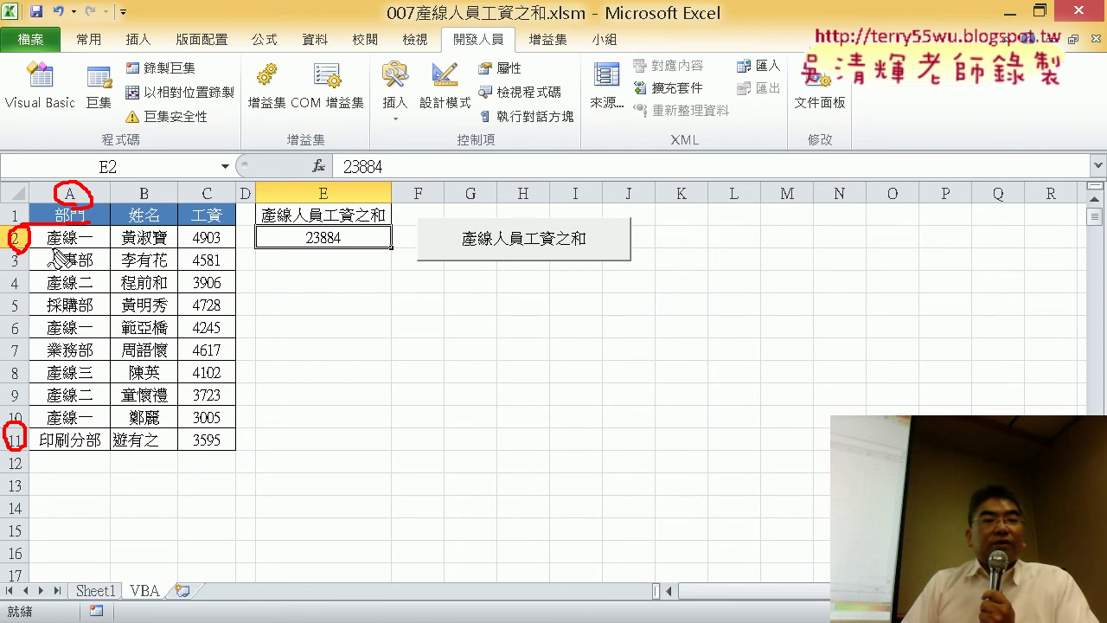
{"action": "left_click_drag", "start_coordinate": [48, 248], "coordinate": [86, 248]}
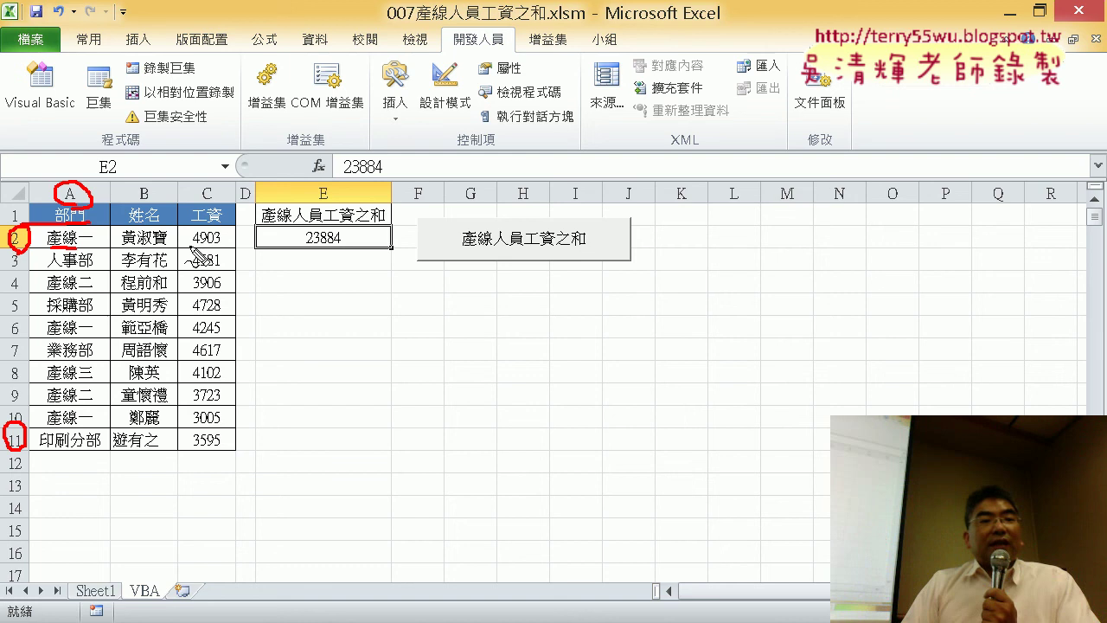
{"action": "left_click_drag", "start_coordinate": [188, 245], "coordinate": [234, 245]}
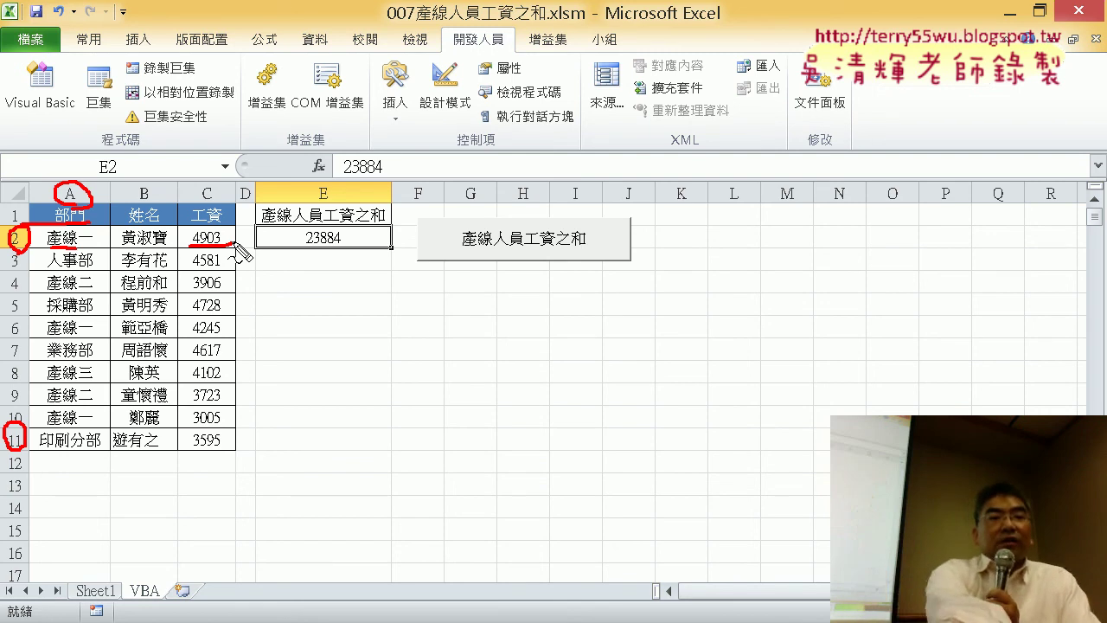
{"action": "key", "text": "Escape"}
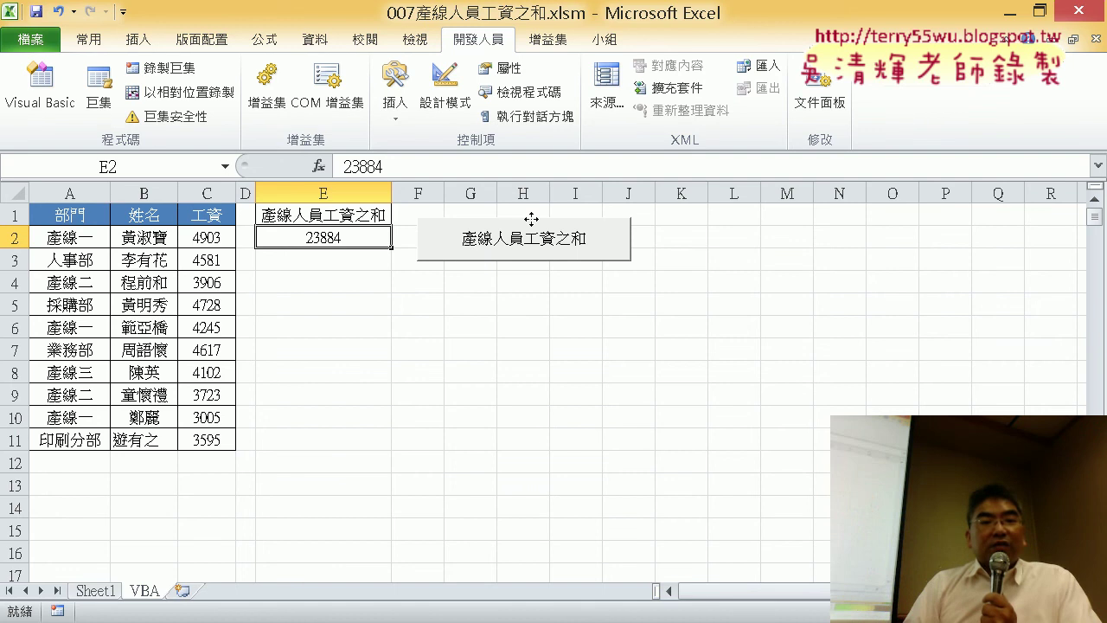
Open the 產線人員工資之和 button's assigned macro code in Module1 beside the sheet
{"action": "right_click", "coordinate": [529, 222]}
{"action": "left_click", "coordinate": [596, 385]}
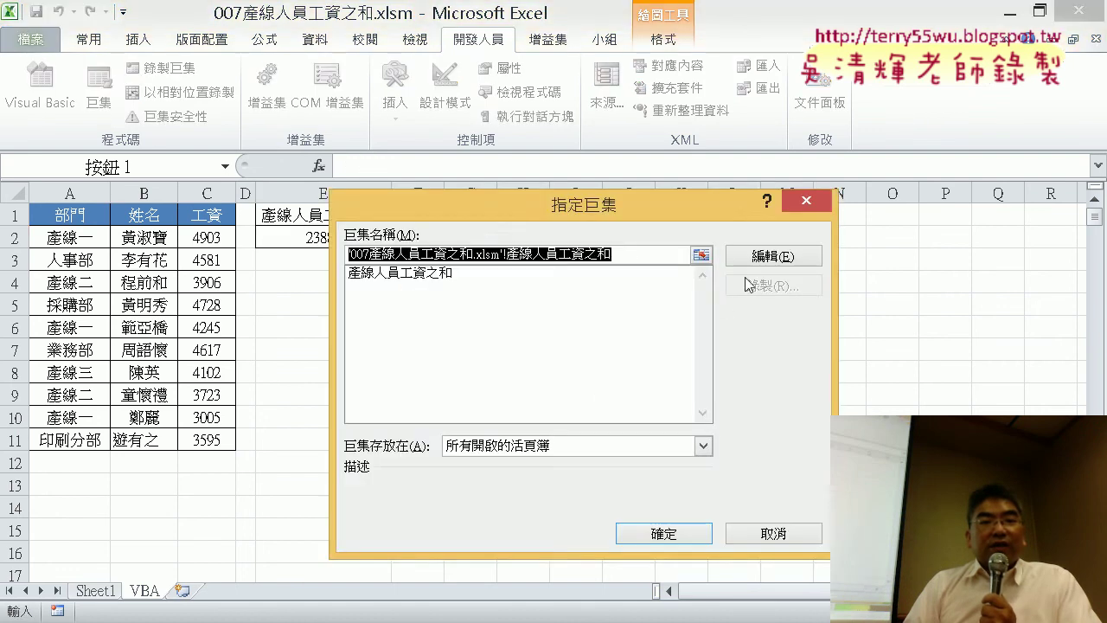
{"action": "left_click", "coordinate": [764, 259]}
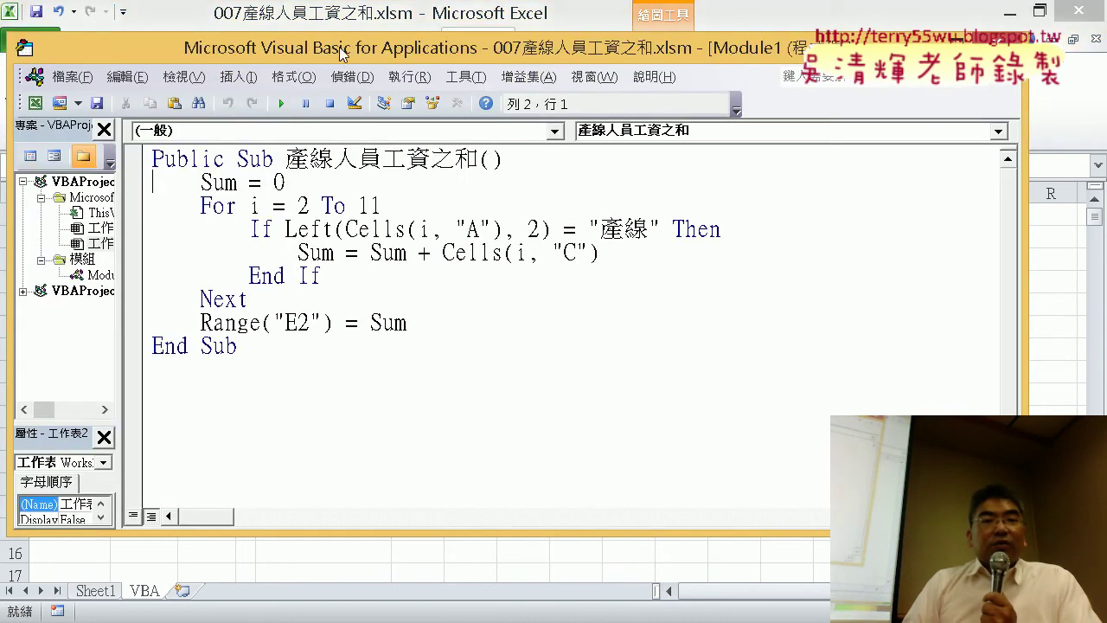
{"action": "left_click_drag", "start_coordinate": [342, 47], "coordinate": [549, 38]}
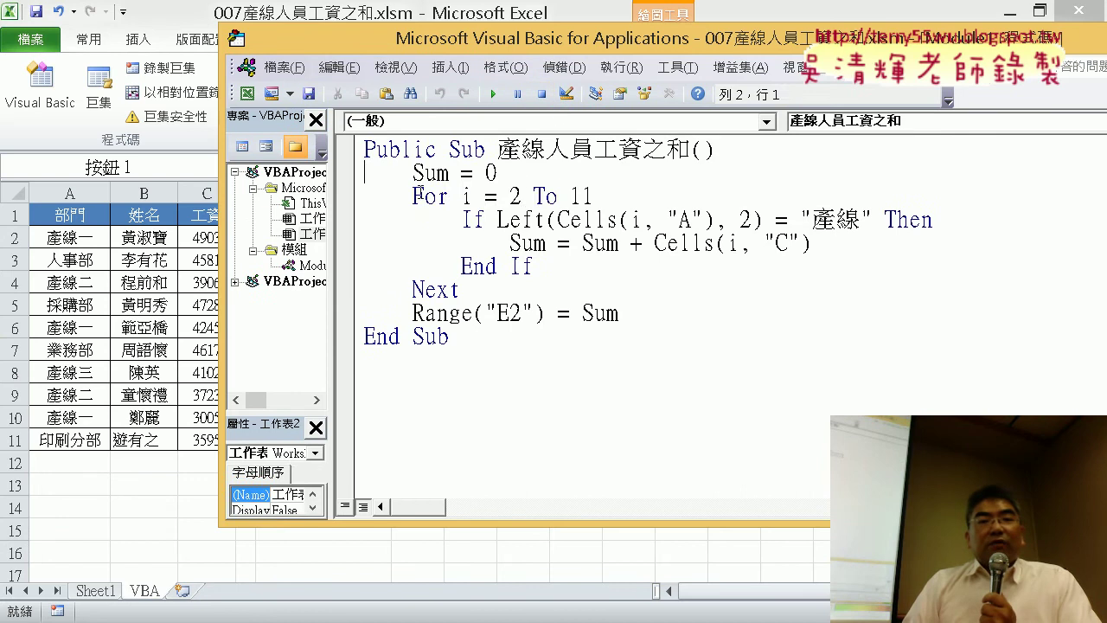
Explain the For loop over rows 2–11 and its Left(A,2)="產線" condition
{"action": "left_click_drag", "start_coordinate": [414, 195], "coordinate": [610, 191]}
{"action": "double_click", "coordinate": [418, 291]}
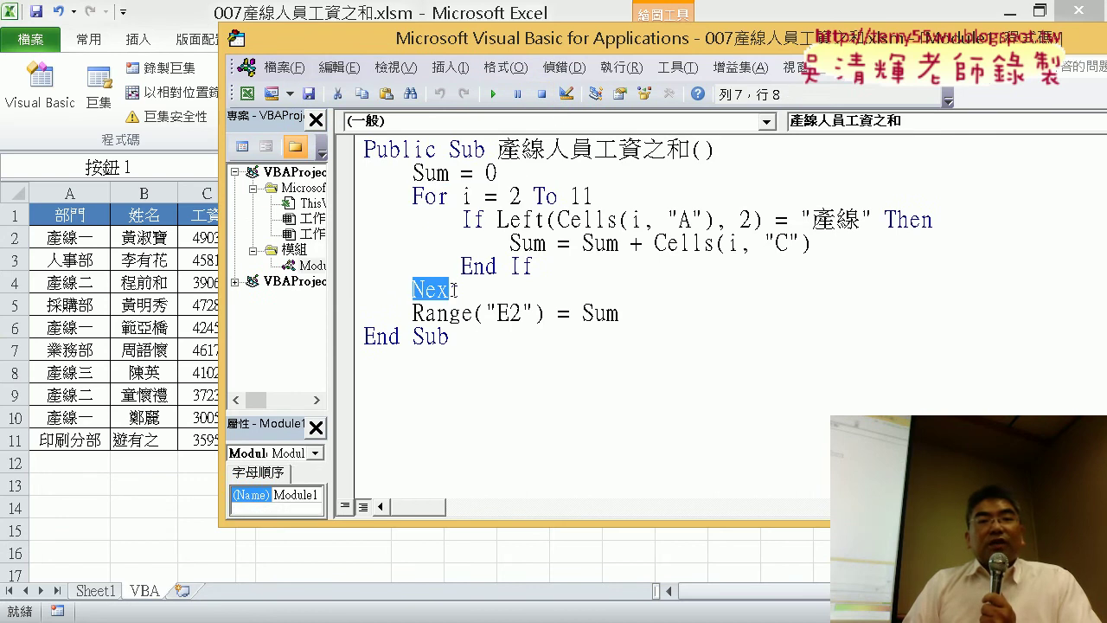
{"action": "left_click_drag", "start_coordinate": [463, 222], "coordinate": [550, 222]}
{"action": "left_click_drag", "start_coordinate": [519, 43], "coordinate": [593, 41]}
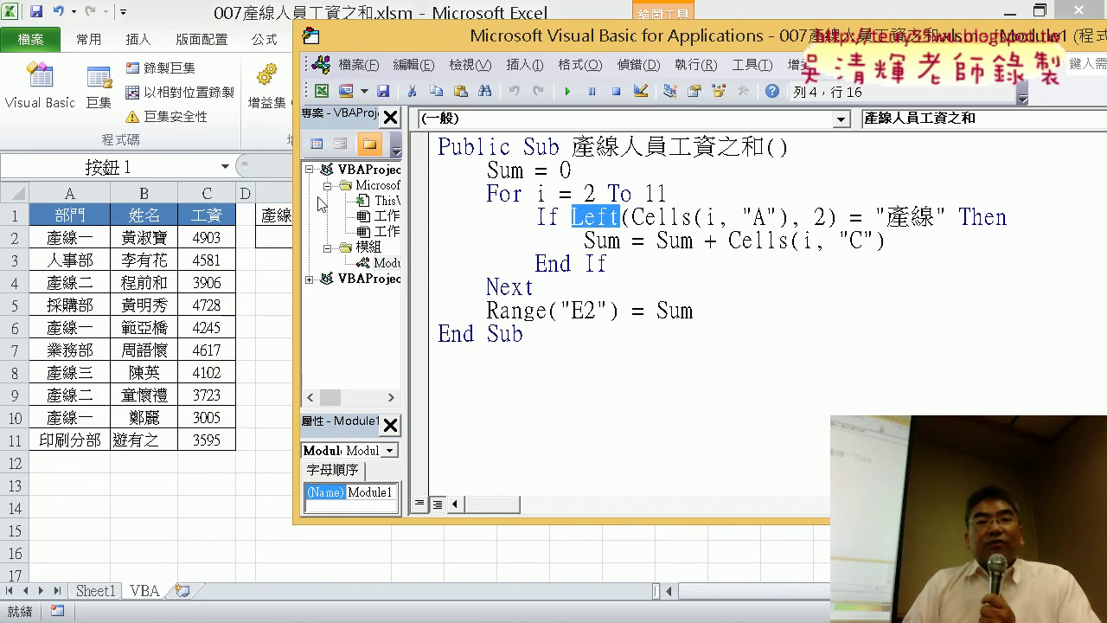
{"action": "left_click_drag", "start_coordinate": [633, 216], "coordinate": [813, 217]}
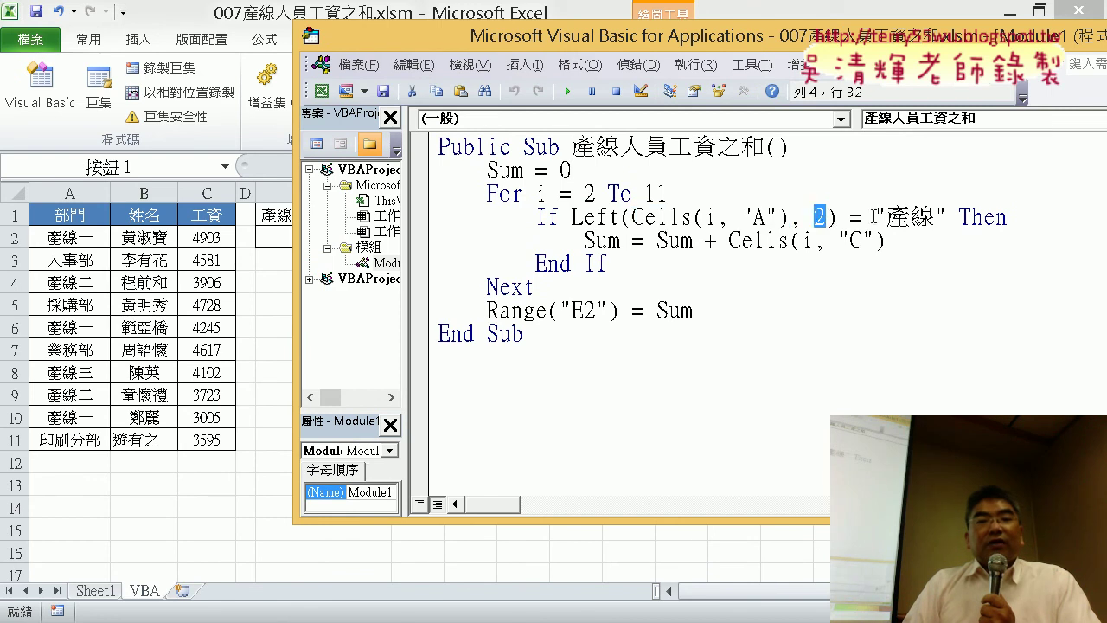
{"action": "mouse_move", "coordinate": [886, 217]}
{"action": "left_mouse_down"}
{"action": "mouse_move", "coordinate": [937, 218]}
{"action": "mouse_move", "coordinate": [577, 216]}
{"action": "left_mouse_up"}
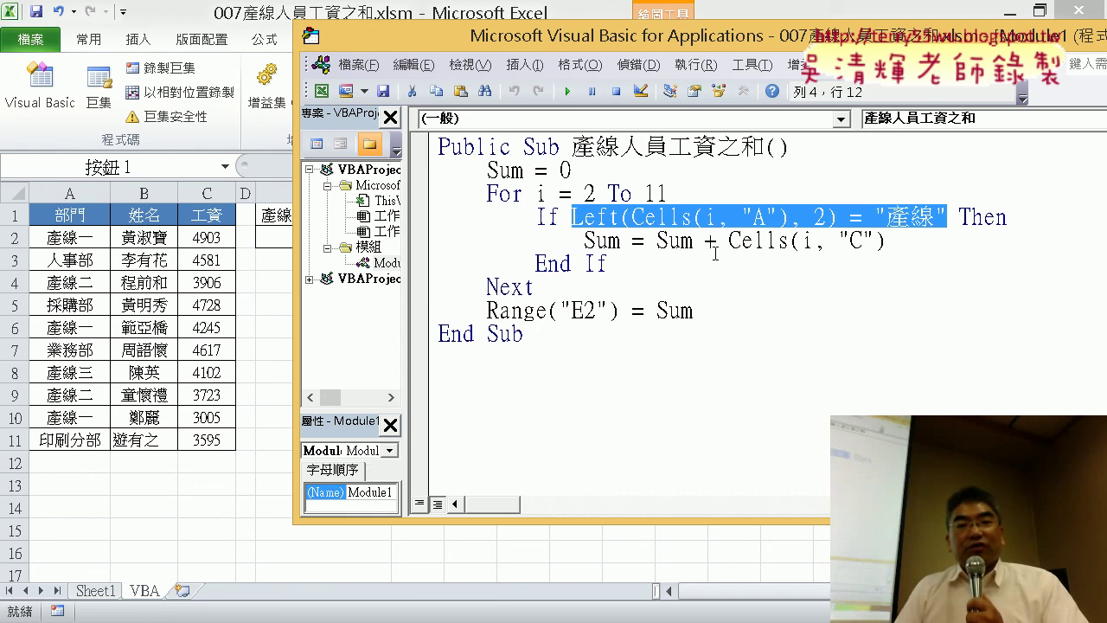
Explain the Sum = 0 start and column C accumulation, then reveal E2's total 23884
{"action": "left_click_drag", "start_coordinate": [656, 241], "coordinate": [889, 241]}
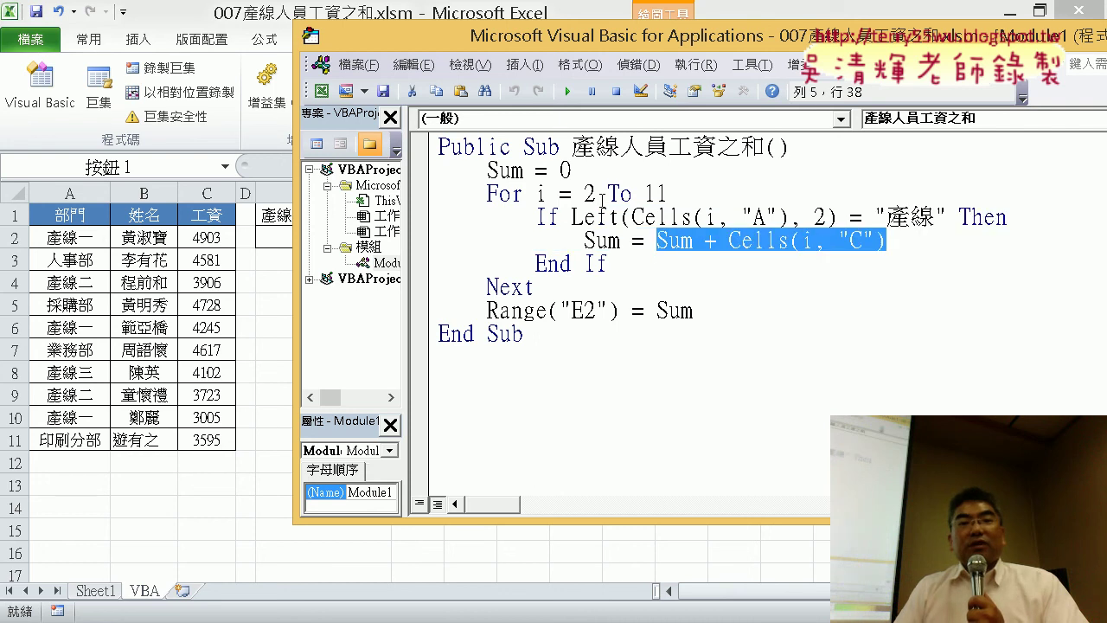
{"action": "left_click_drag", "start_coordinate": [571, 169], "coordinate": [487, 169]}
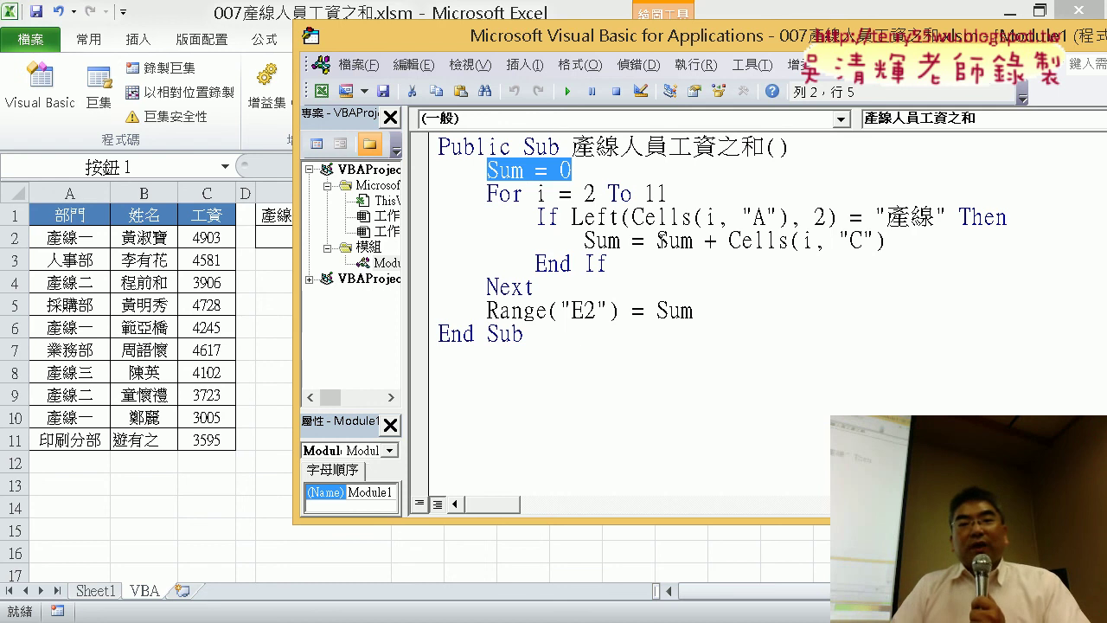
{"action": "left_click_drag", "start_coordinate": [657, 240], "coordinate": [890, 241]}
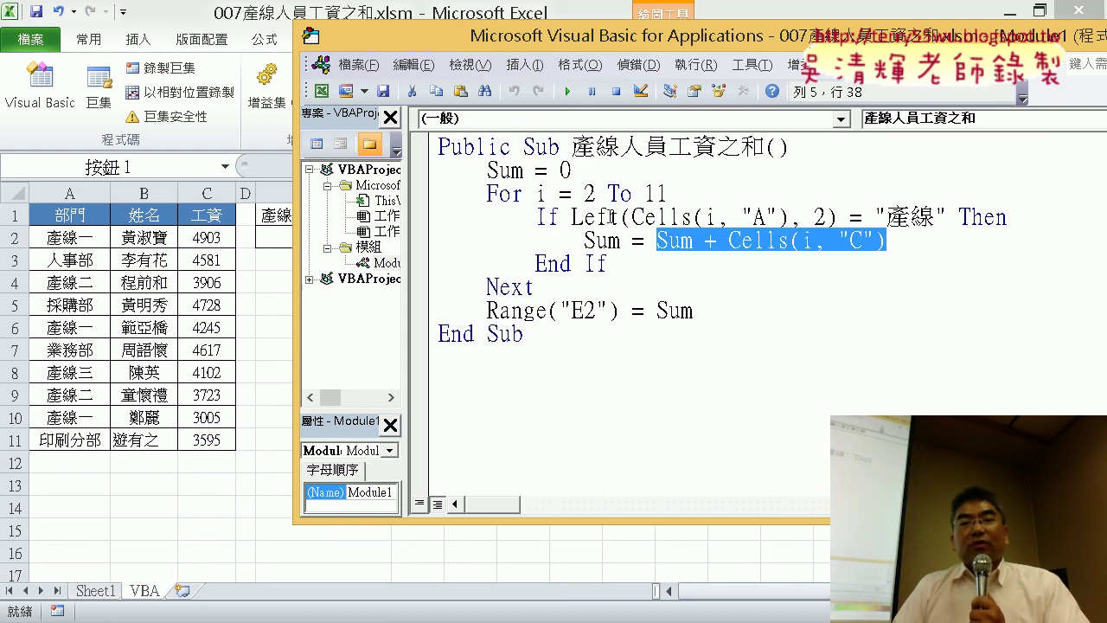
{"action": "left_click_drag", "start_coordinate": [621, 242], "coordinate": [585, 242]}
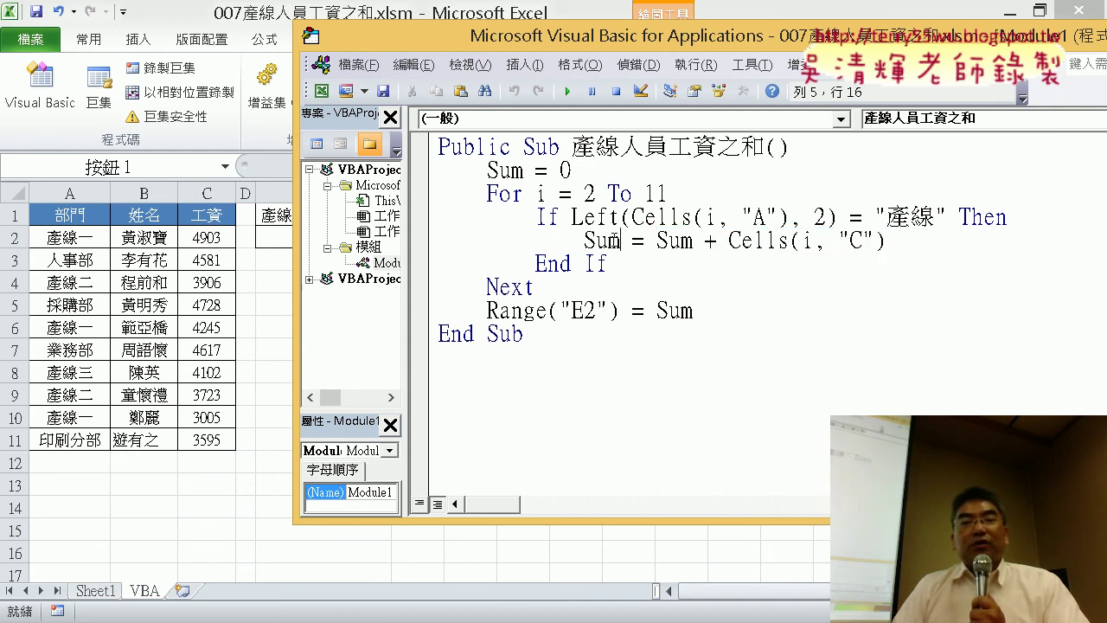
{"action": "mouse_move", "coordinate": [654, 241]}
{"action": "left_mouse_down"}
{"action": "mouse_move", "coordinate": [885, 241]}
{"action": "mouse_move", "coordinate": [891, 216]}
{"action": "mouse_move", "coordinate": [803, 240]}
{"action": "mouse_move", "coordinate": [588, 243]}
{"action": "left_mouse_up"}
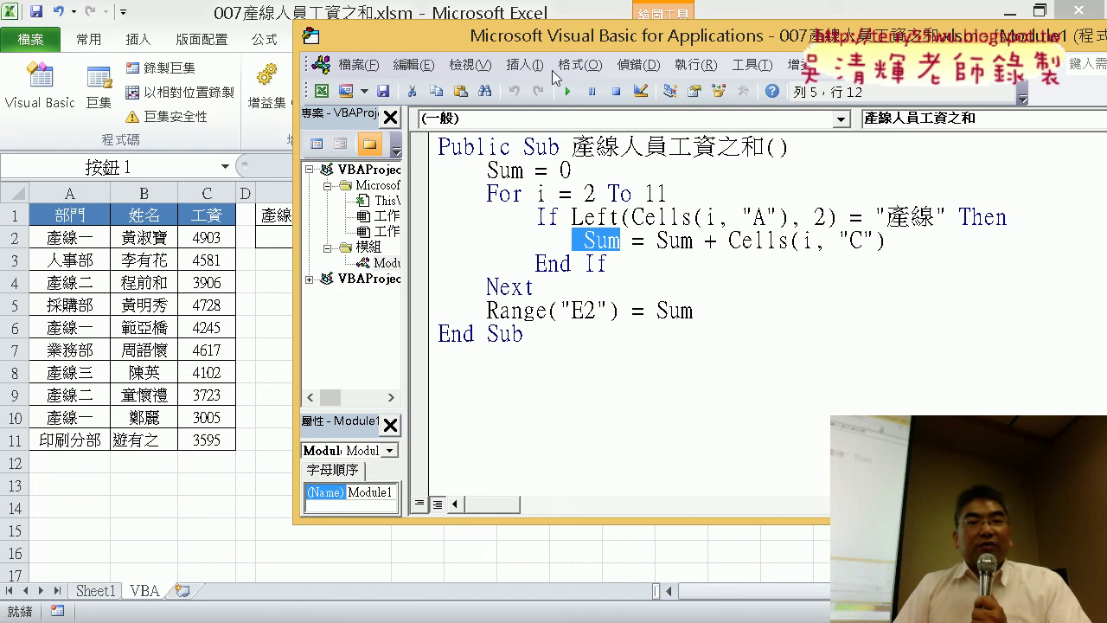
{"action": "left_click_drag", "start_coordinate": [551, 44], "coordinate": [662, 45]}
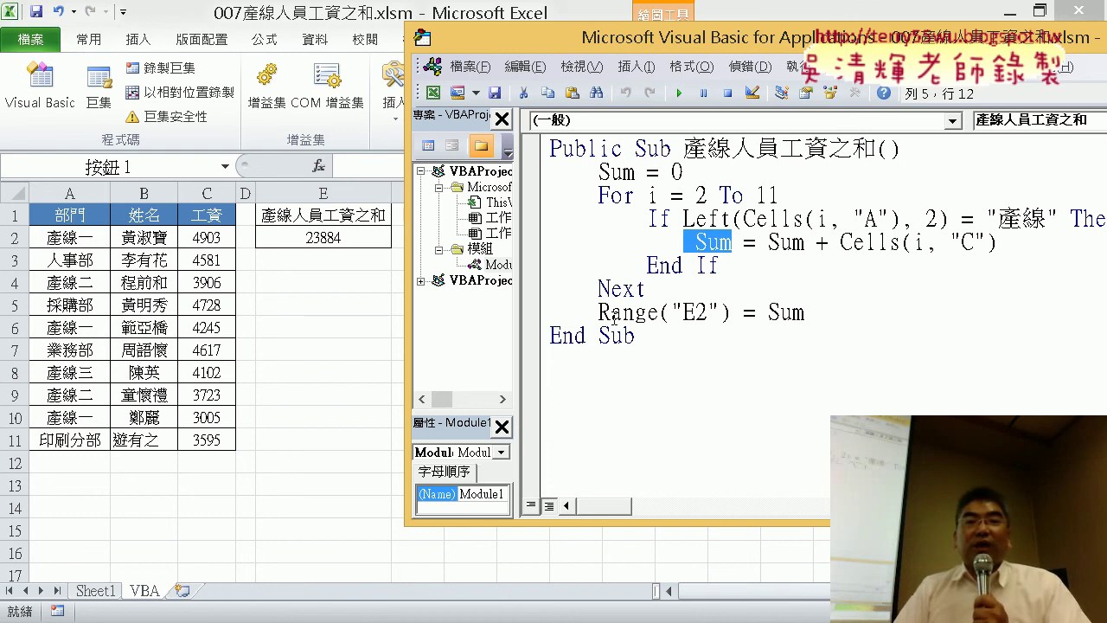
Clear E2, set a breakpoint on the Sum accumulation line, and run the macro to it
{"action": "left_click", "coordinate": [338, 238]}
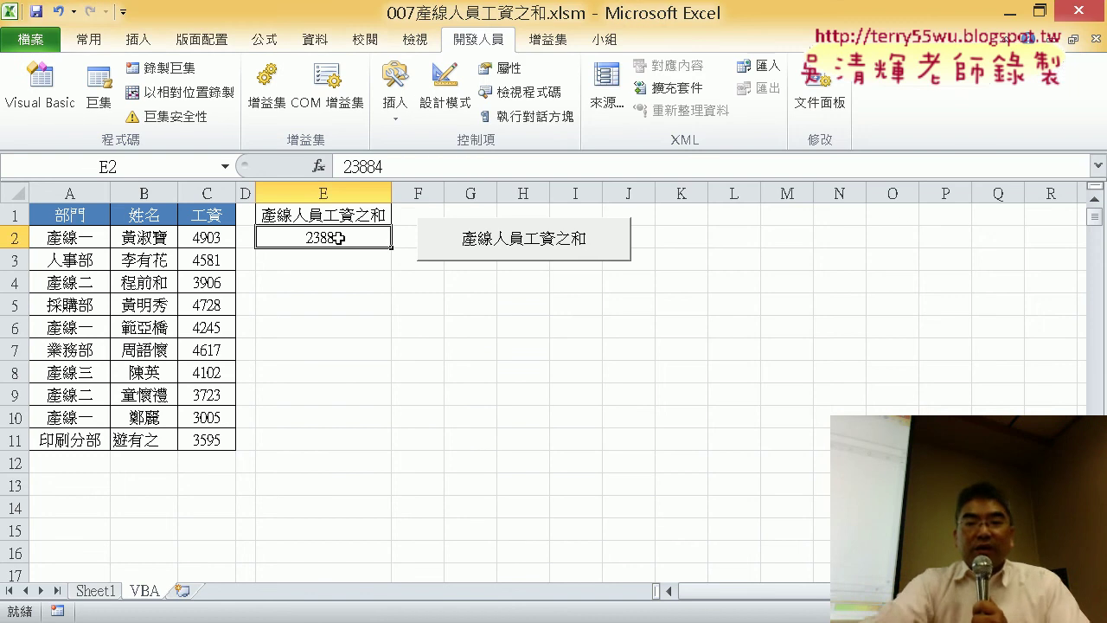
{"action": "key", "text": "Delete"}
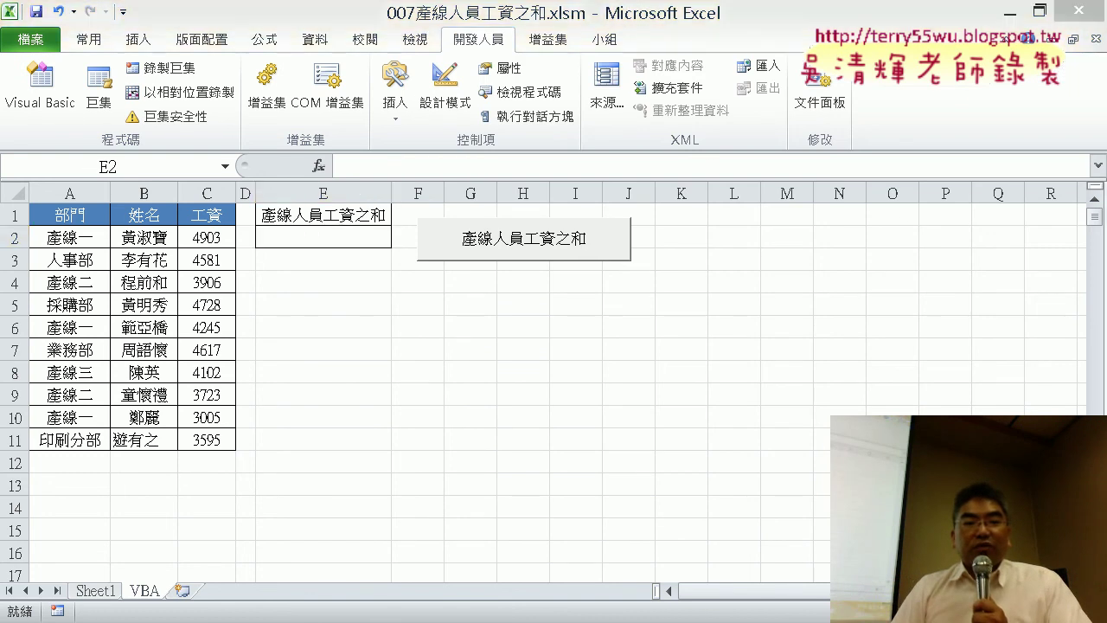
{"action": "left_click", "coordinate": [583, 550]}
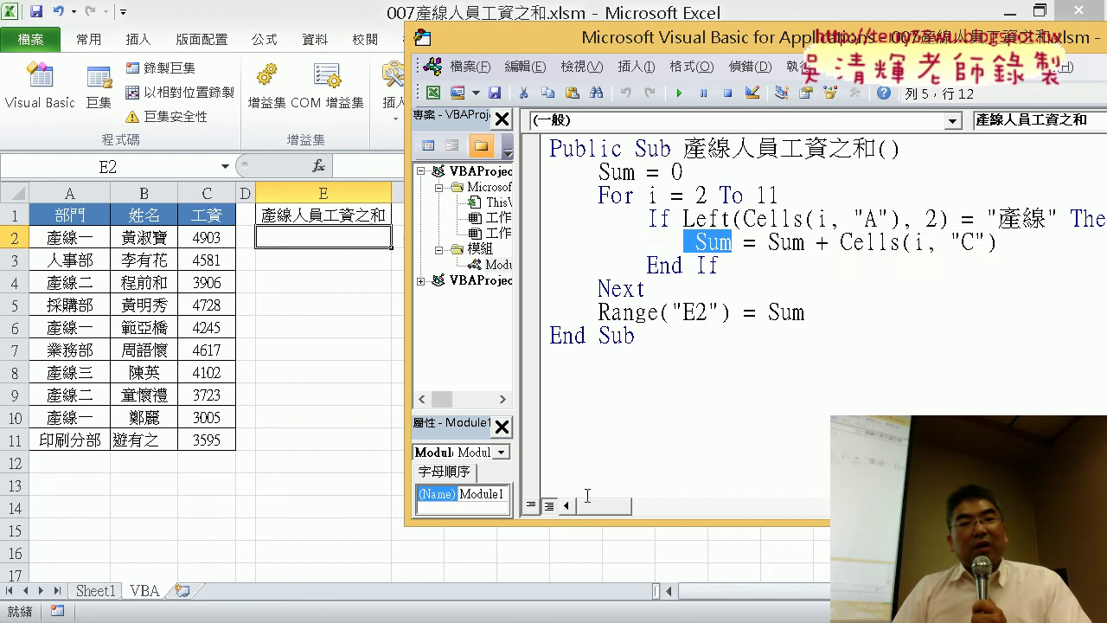
{"action": "left_click", "coordinate": [531, 242]}
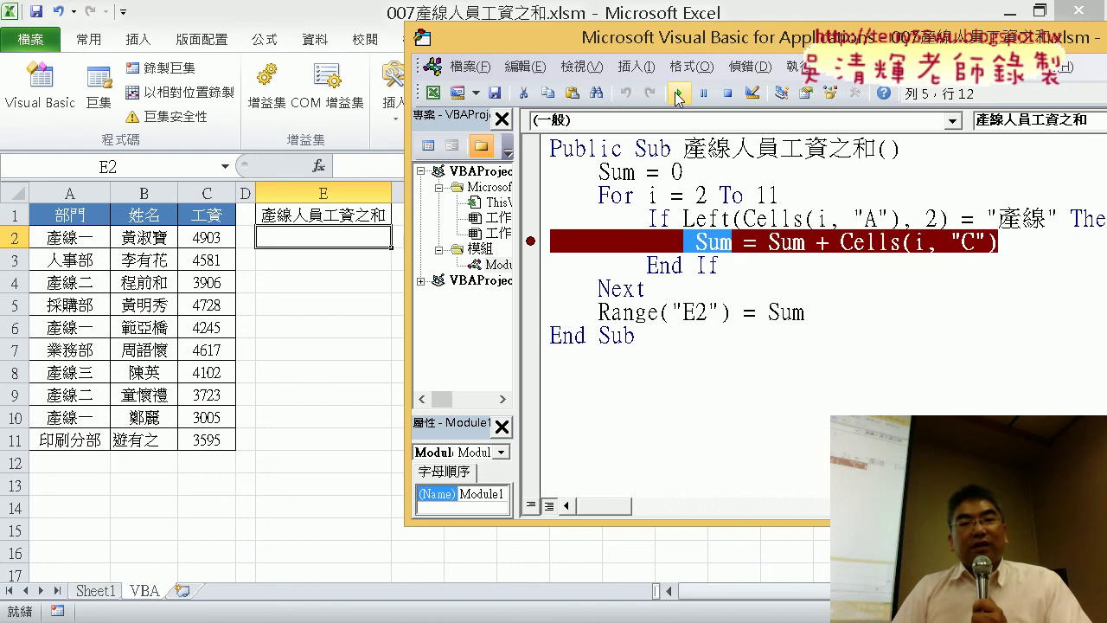
{"action": "left_click", "coordinate": [709, 242]}
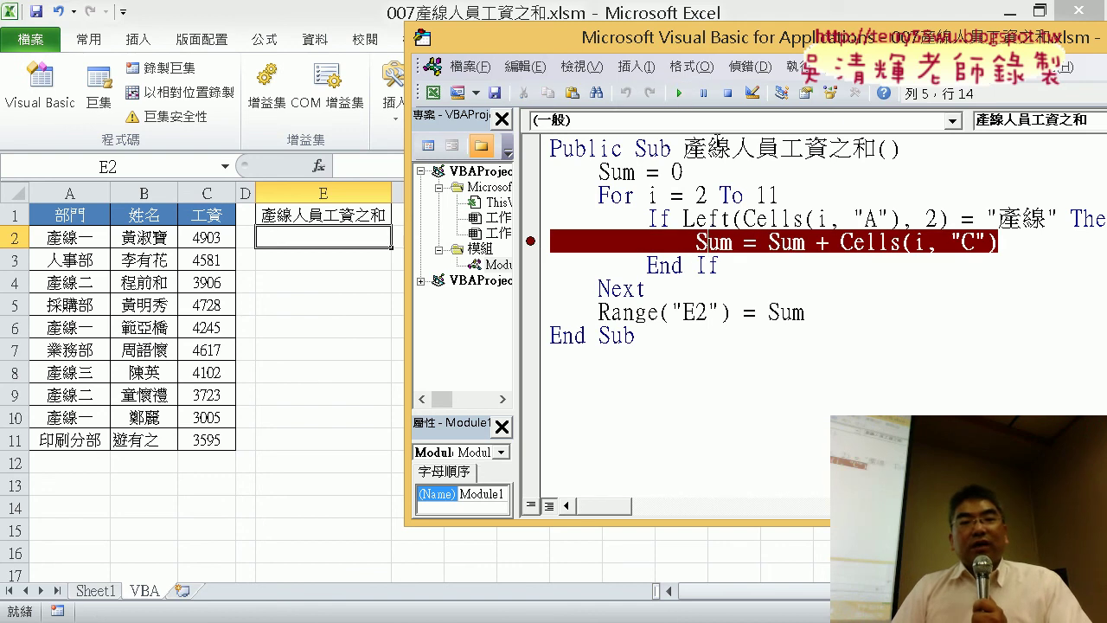
{"action": "left_click", "coordinate": [680, 94]}
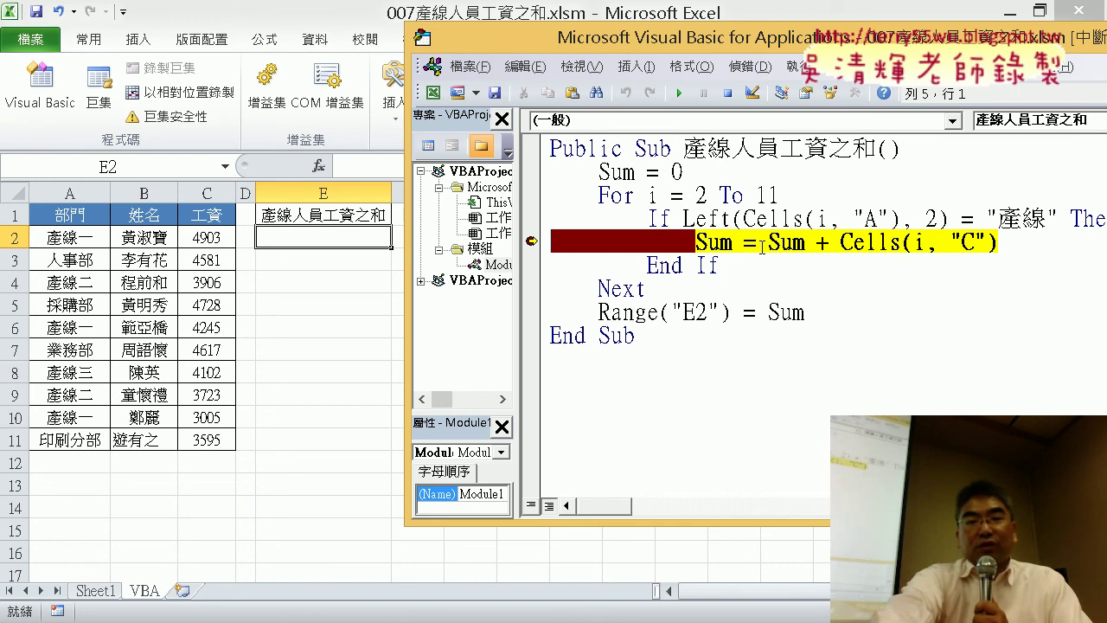
Step through loop iterations, then move the breakpoint to the Range("E2") = Sum line
{"action": "key", "text": "F8"}
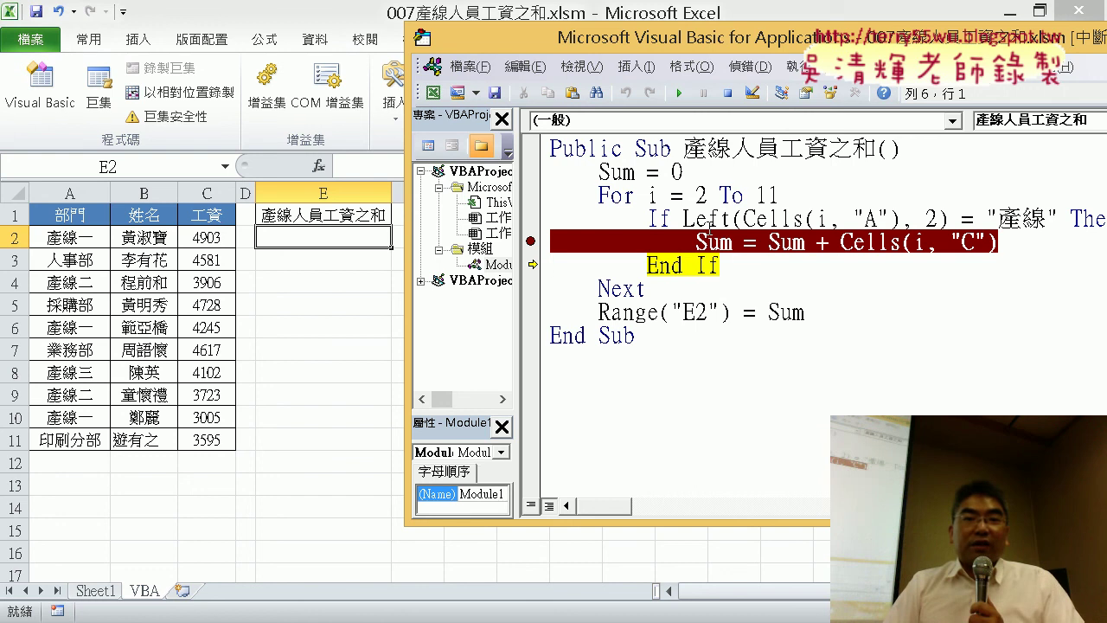
{"action": "left_click", "coordinate": [679, 93]}
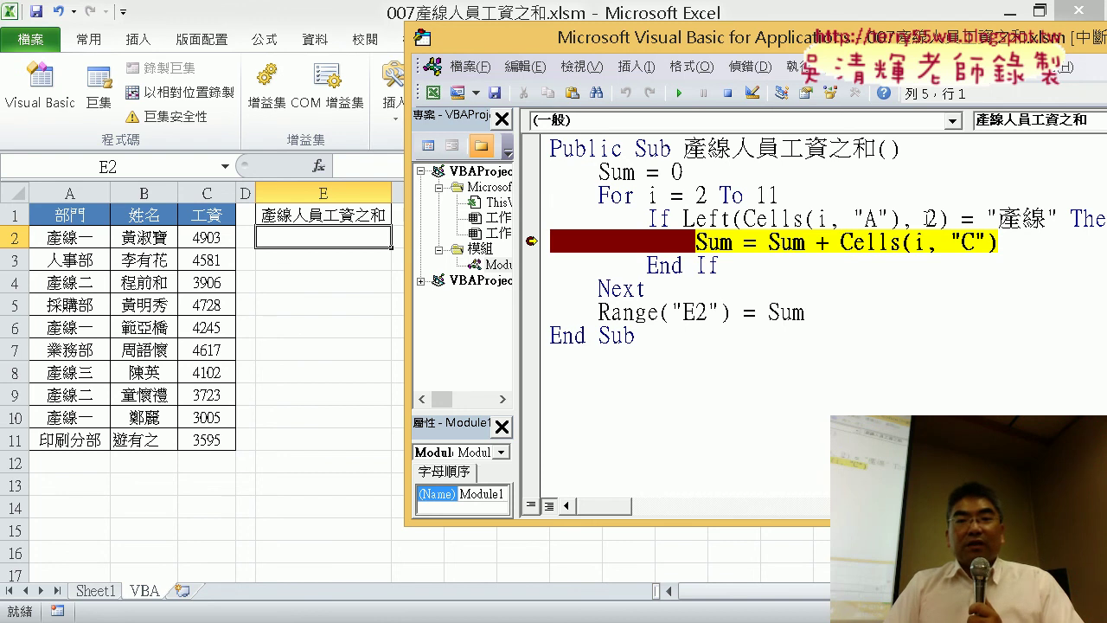
{"action": "mouse_move", "coordinate": [786, 243]}
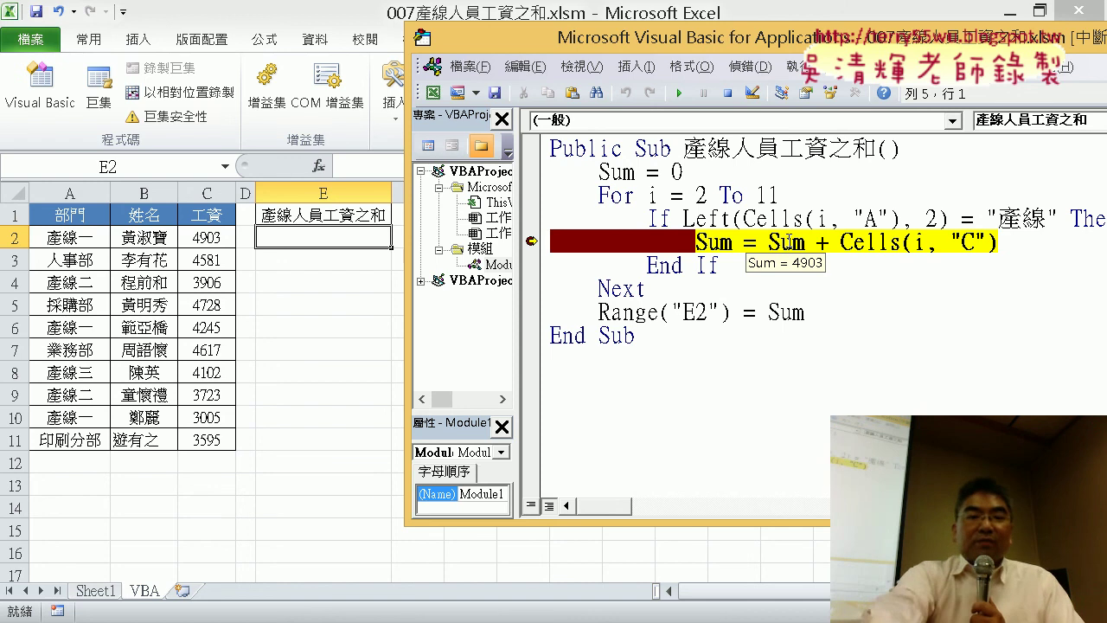
{"action": "key", "text": "F8"}
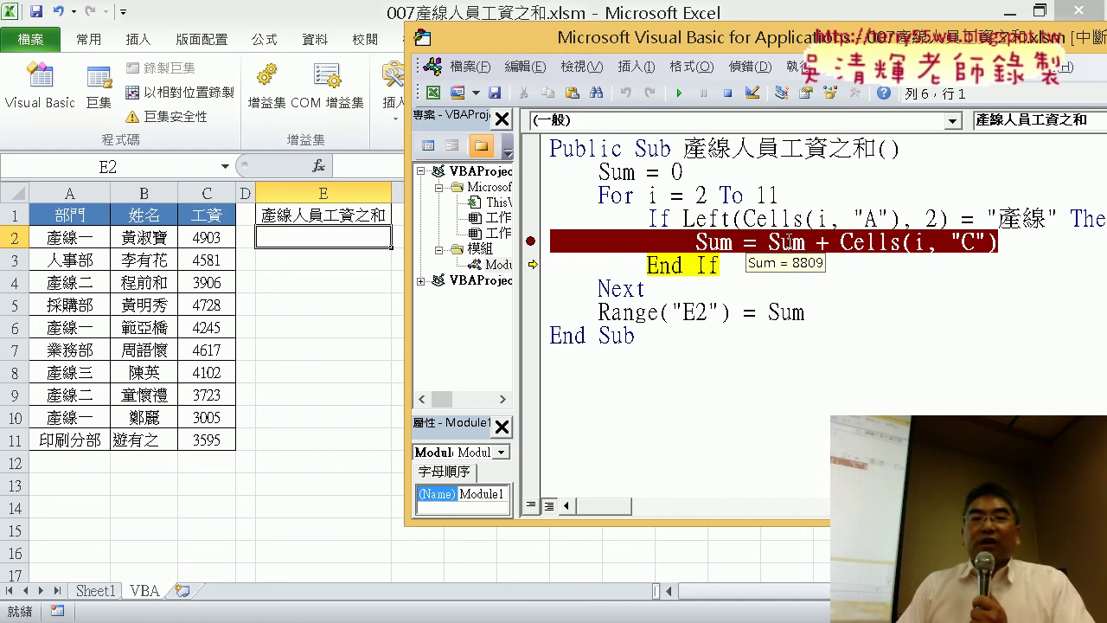
{"action": "left_click", "coordinate": [531, 243]}
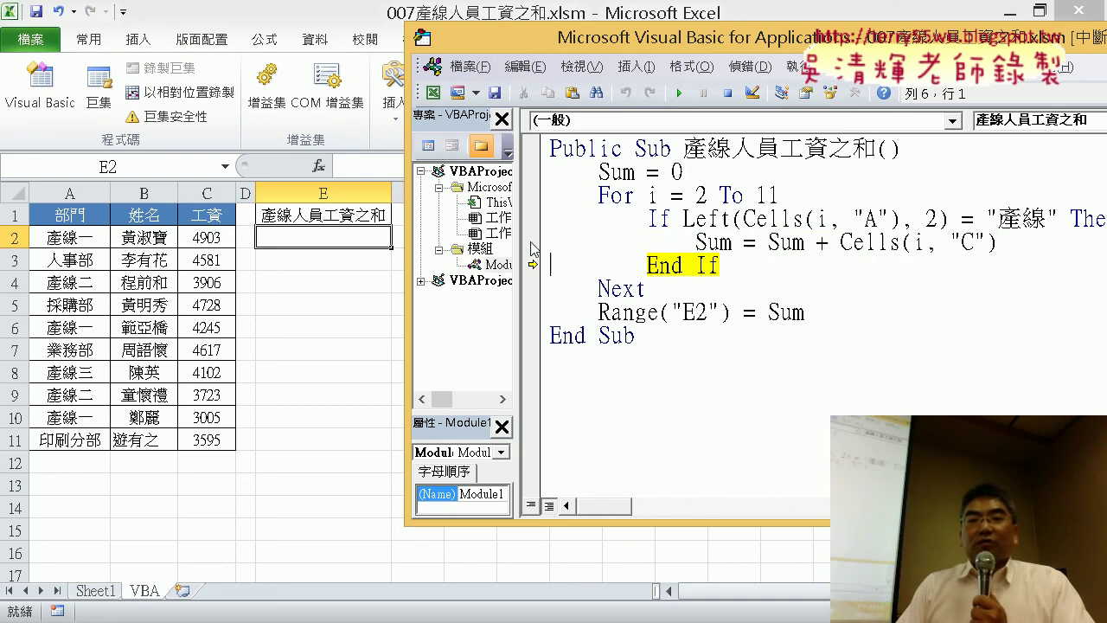
{"action": "left_click", "coordinate": [531, 312]}
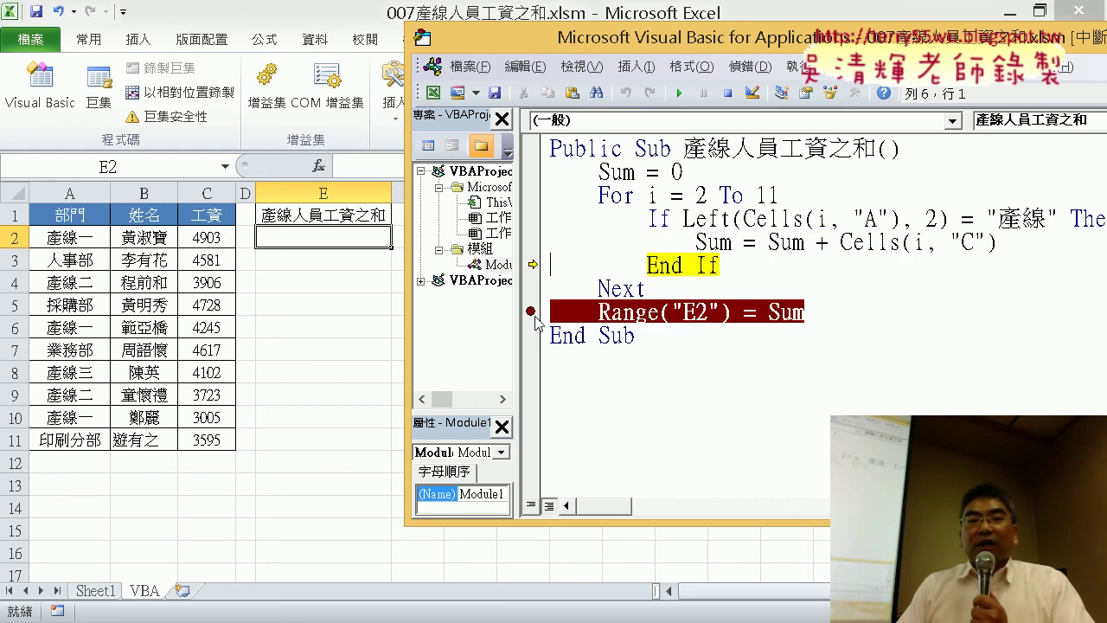
Run to and execute Range("E2") = Sum, then switch to 011苗栗和宜蘭的總人數.xlsx
{"action": "left_click", "coordinate": [682, 93]}
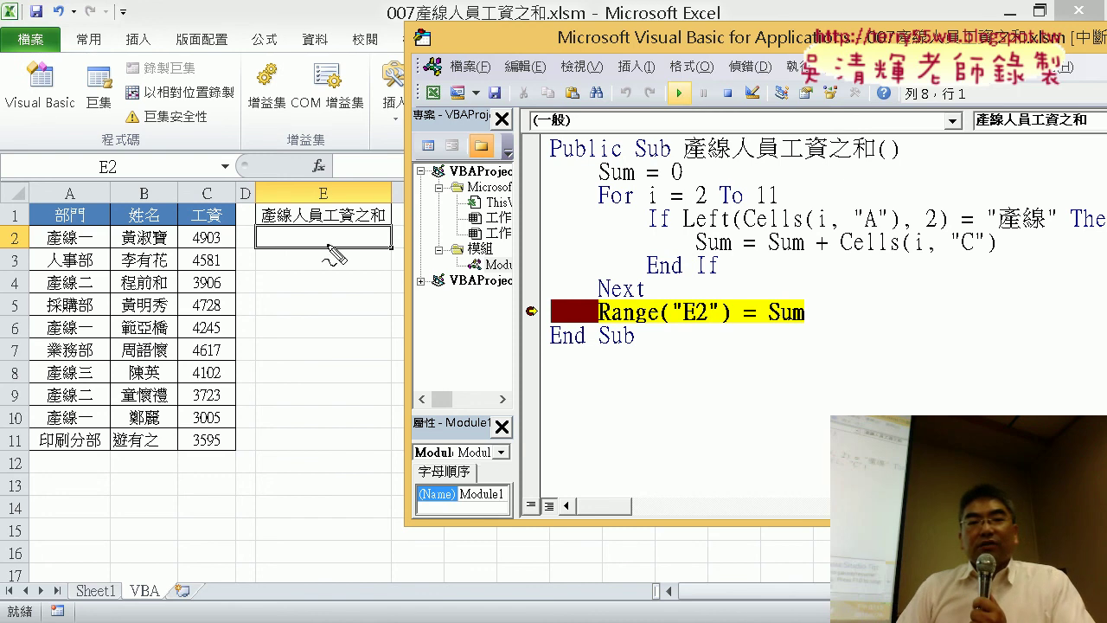
{"action": "left_click_drag", "start_coordinate": [332, 252], "coordinate": [353, 249]}
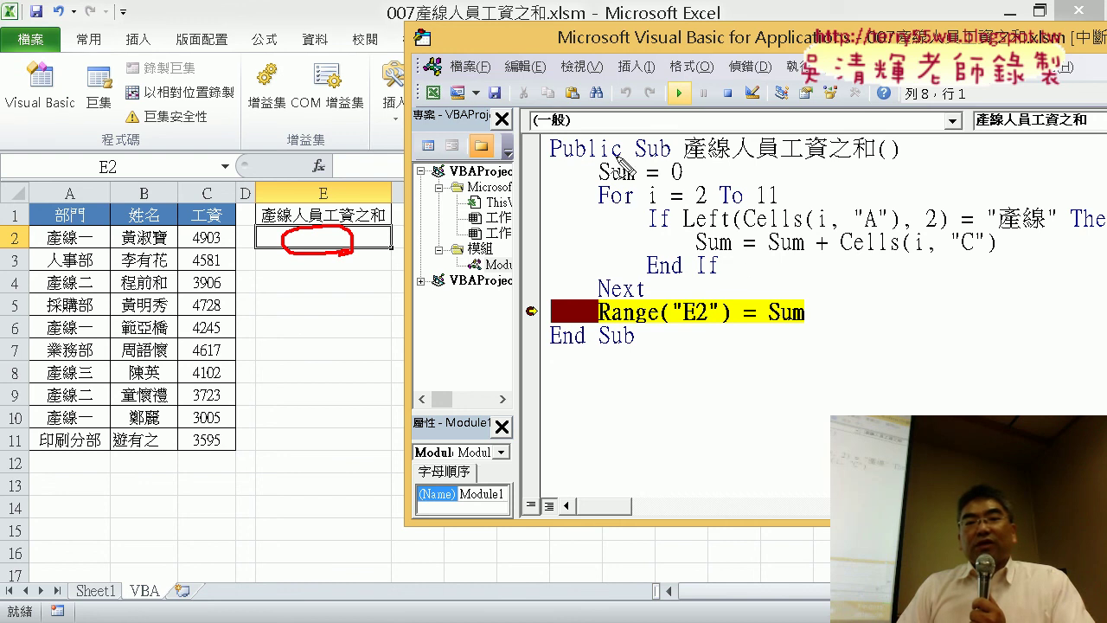
{"action": "left_click_drag", "start_coordinate": [789, 333], "coordinate": [792, 338]}
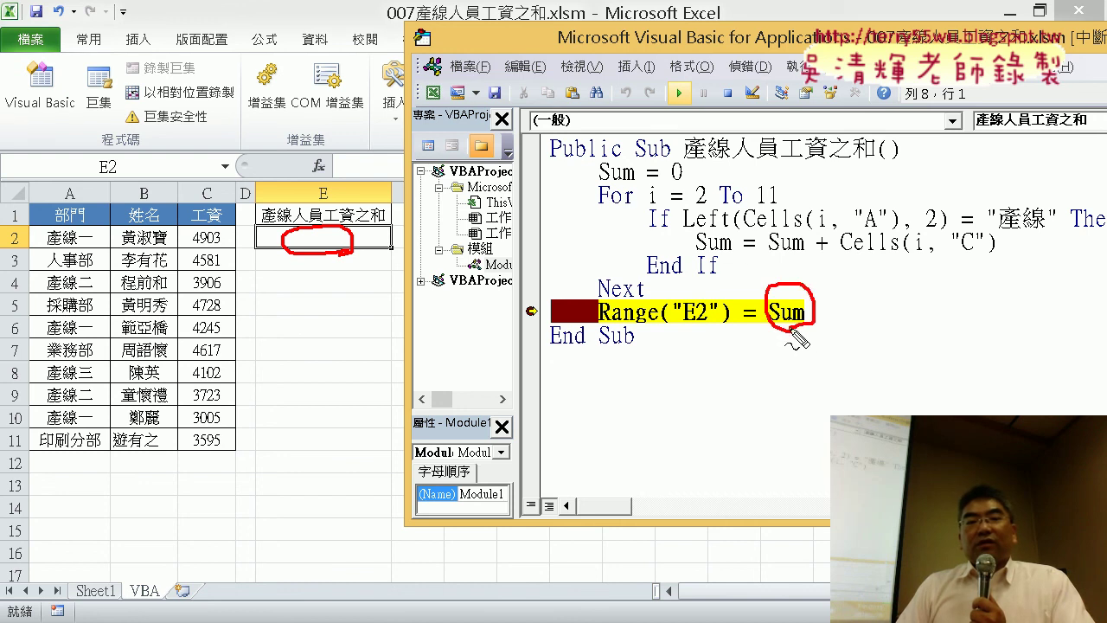
{"action": "mouse_move", "coordinate": [808, 298]}
{"action": "left_mouse_down"}
{"action": "mouse_move", "coordinate": [692, 305]}
{"action": "mouse_move", "coordinate": [711, 327]}
{"action": "left_mouse_up"}
{"action": "mouse_move", "coordinate": [605, 339]}
{"action": "left_mouse_down"}
{"action": "mouse_move", "coordinate": [357, 299]}
{"action": "mouse_move", "coordinate": [394, 303]}
{"action": "left_mouse_up"}
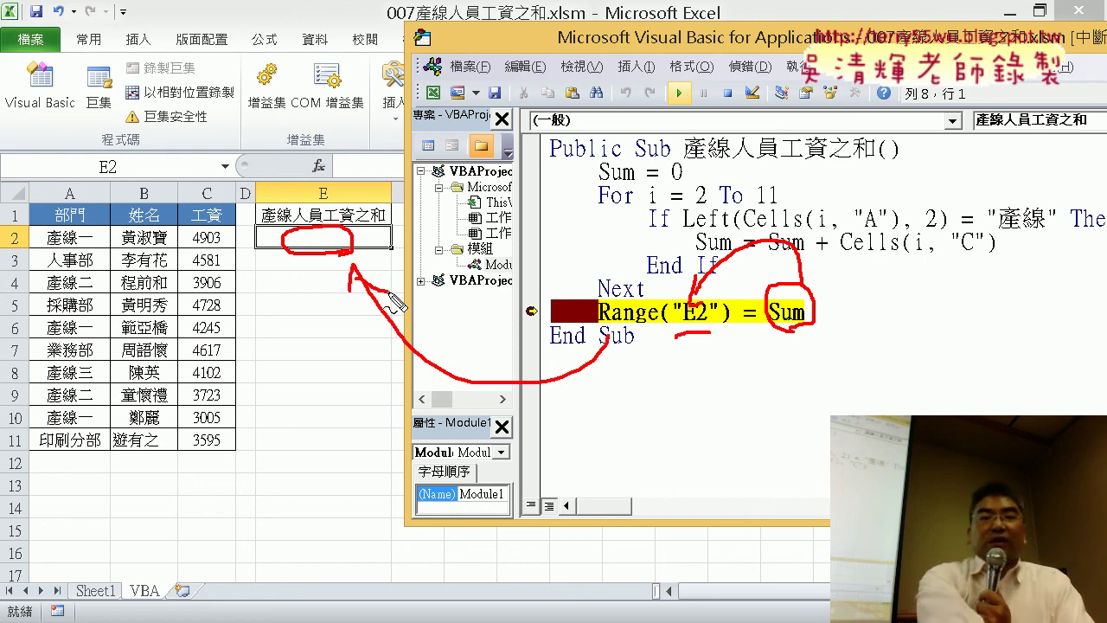
{"action": "key", "text": "Escape"}
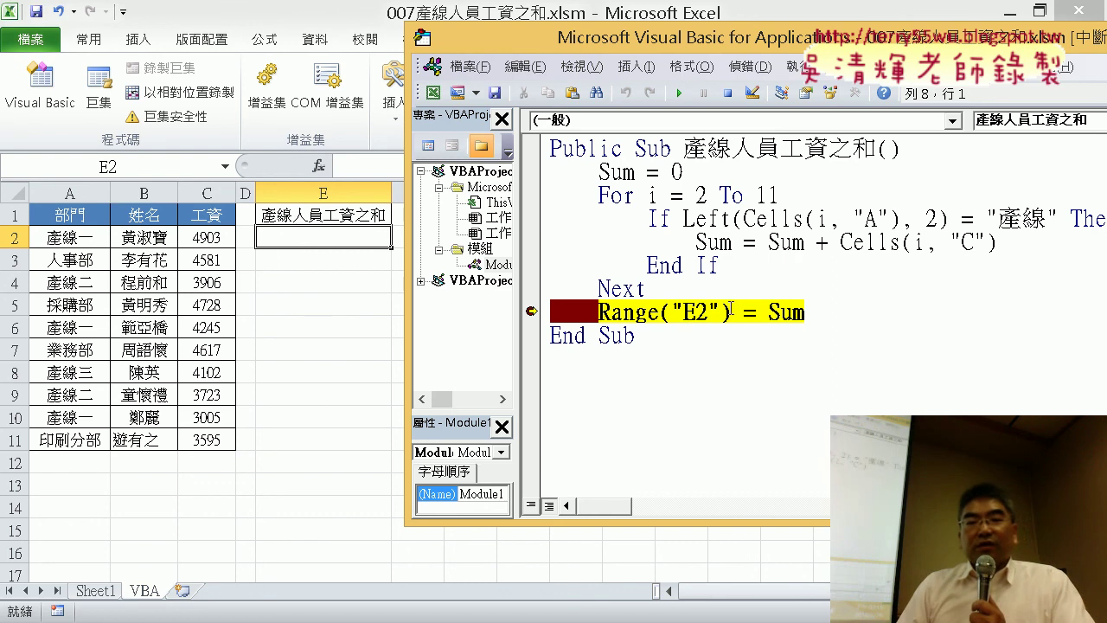
{"action": "mouse_move", "coordinate": [787, 313]}
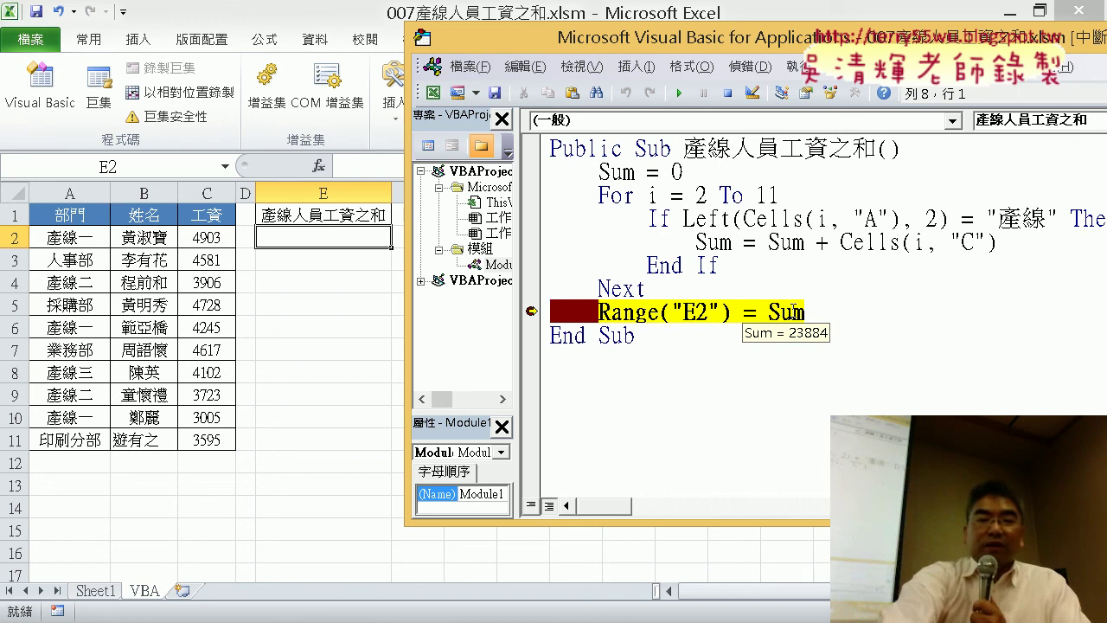
{"action": "key", "text": "F8"}
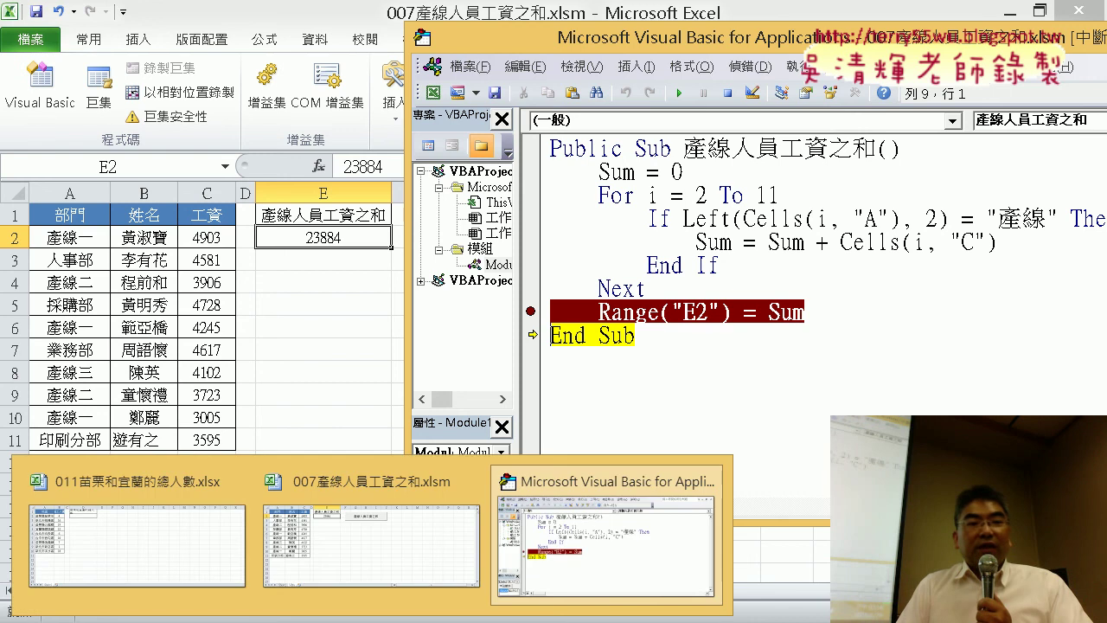
{"action": "left_click", "coordinate": [157, 528]}
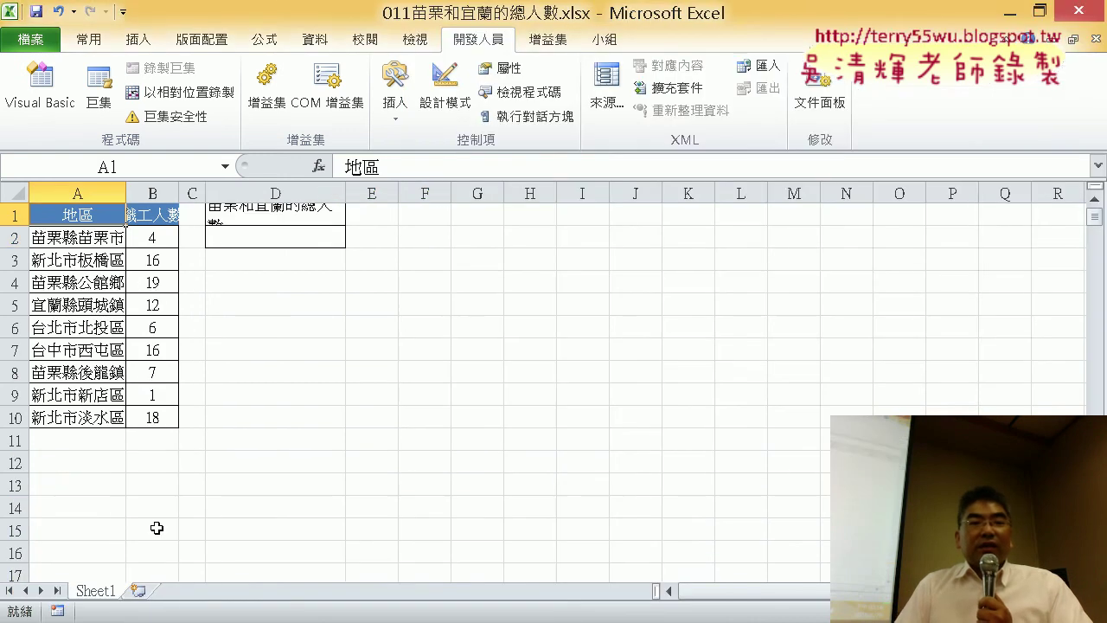
Auto-fit columns D, A and B, review B2:B10 and column A, then select D2
{"action": "double_click", "coordinate": [348, 192]}
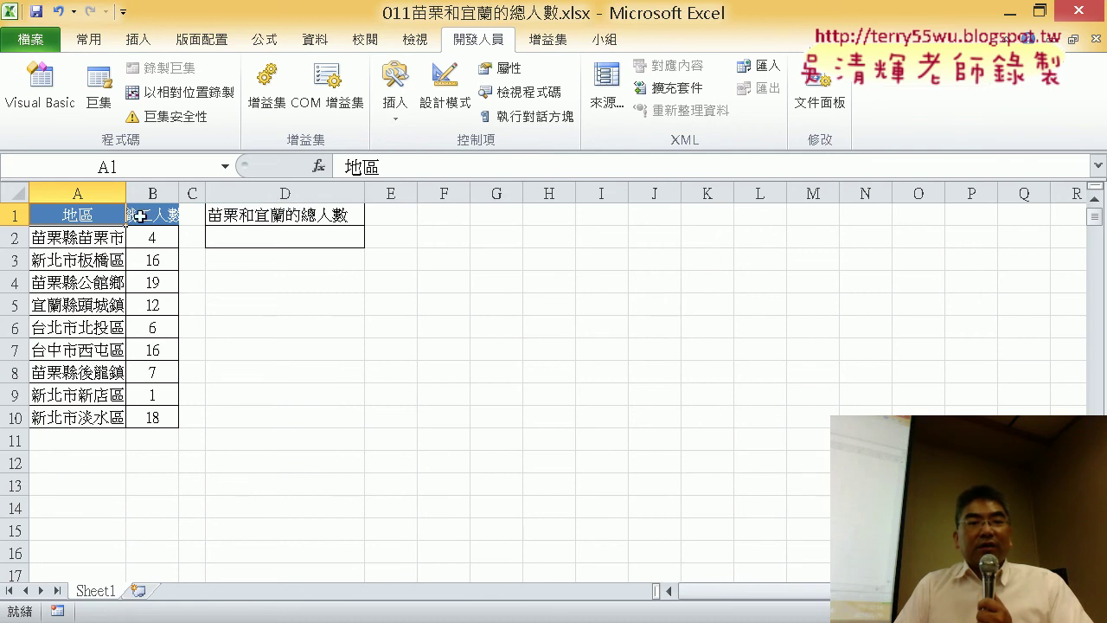
{"action": "double_click", "coordinate": [127, 191]}
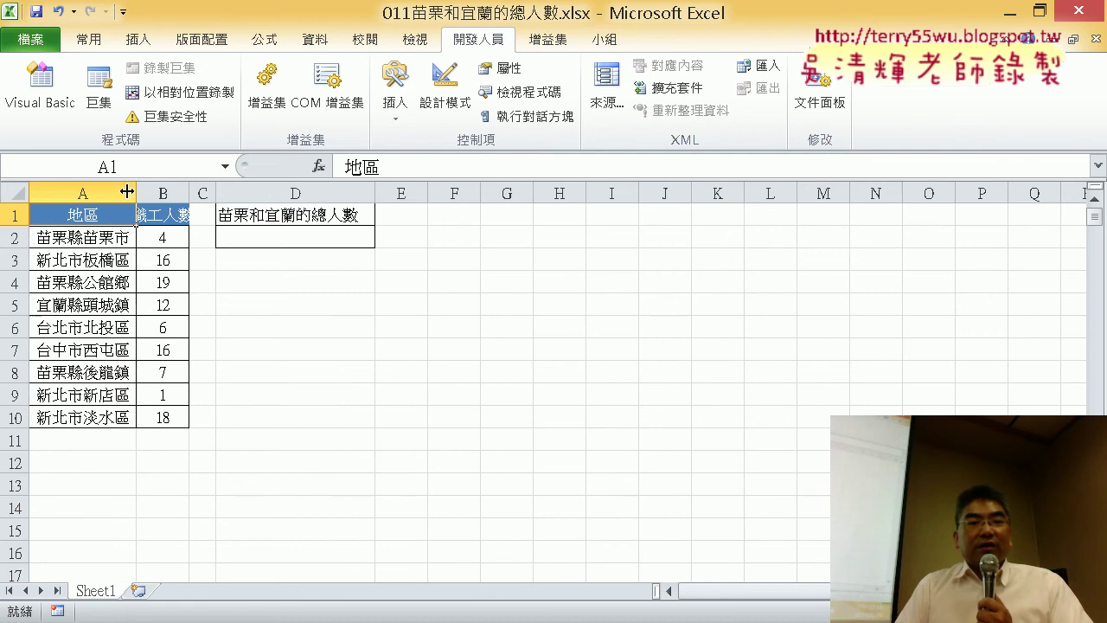
{"action": "double_click", "coordinate": [189, 185]}
{"action": "left_click_drag", "start_coordinate": [173, 241], "coordinate": [173, 417]}
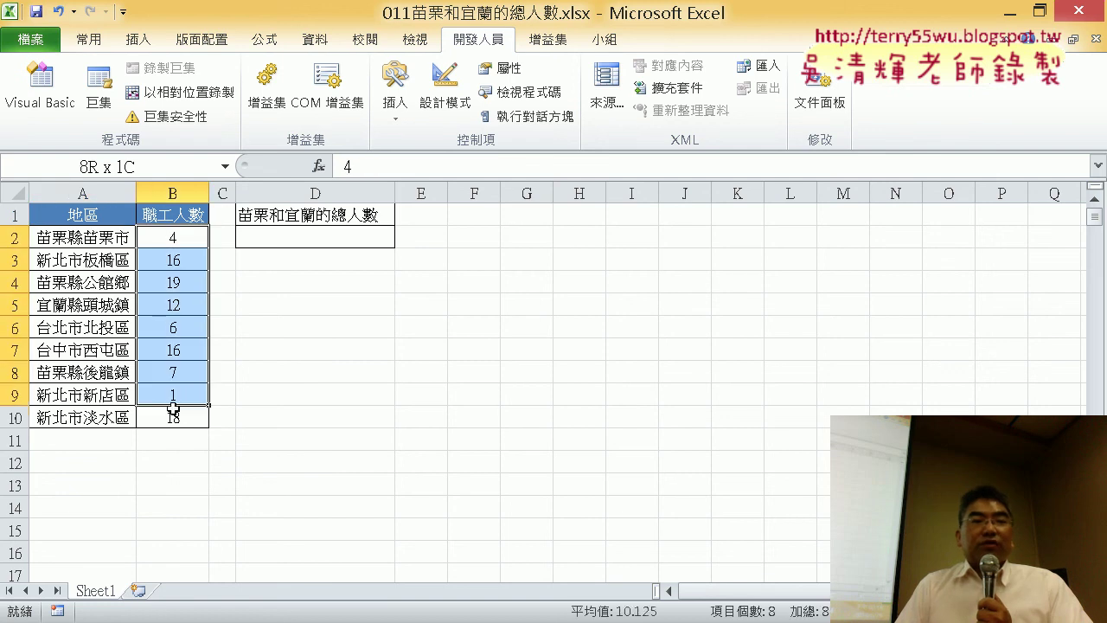
{"action": "left_click", "coordinate": [84, 189]}
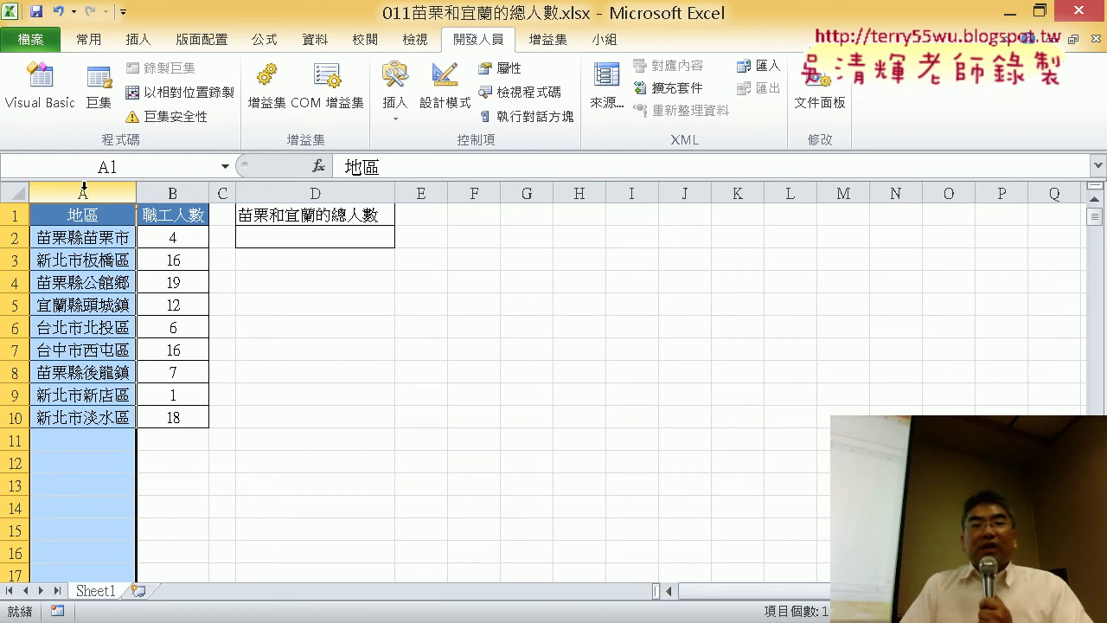
{"action": "left_click", "coordinate": [318, 242]}
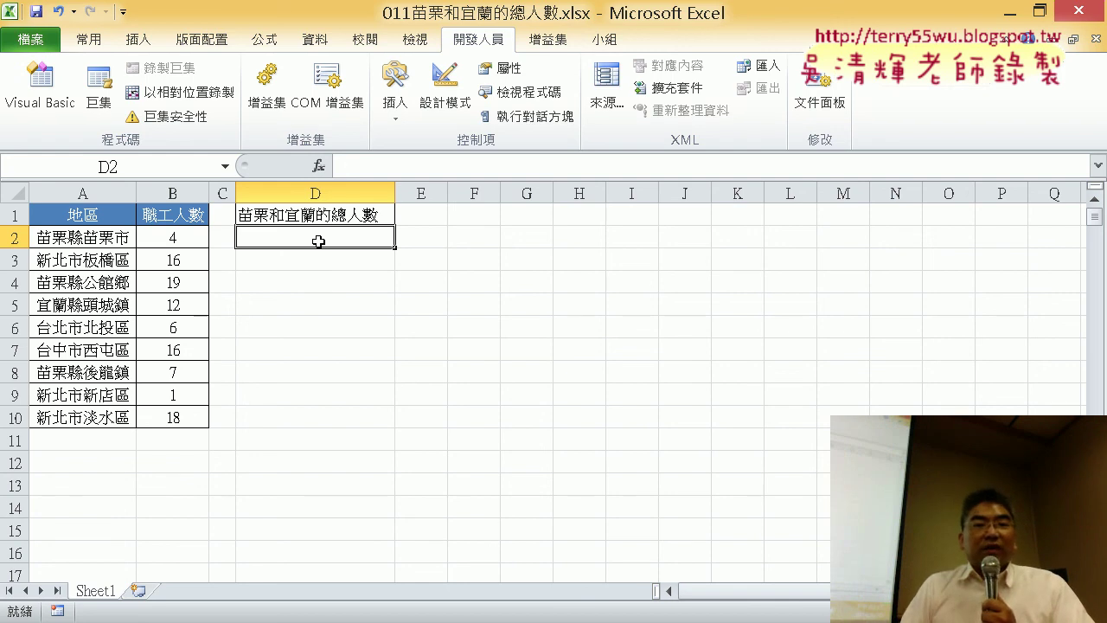
Insert the SUMIF function into cell D2
{"action": "left_click", "coordinate": [319, 165]}
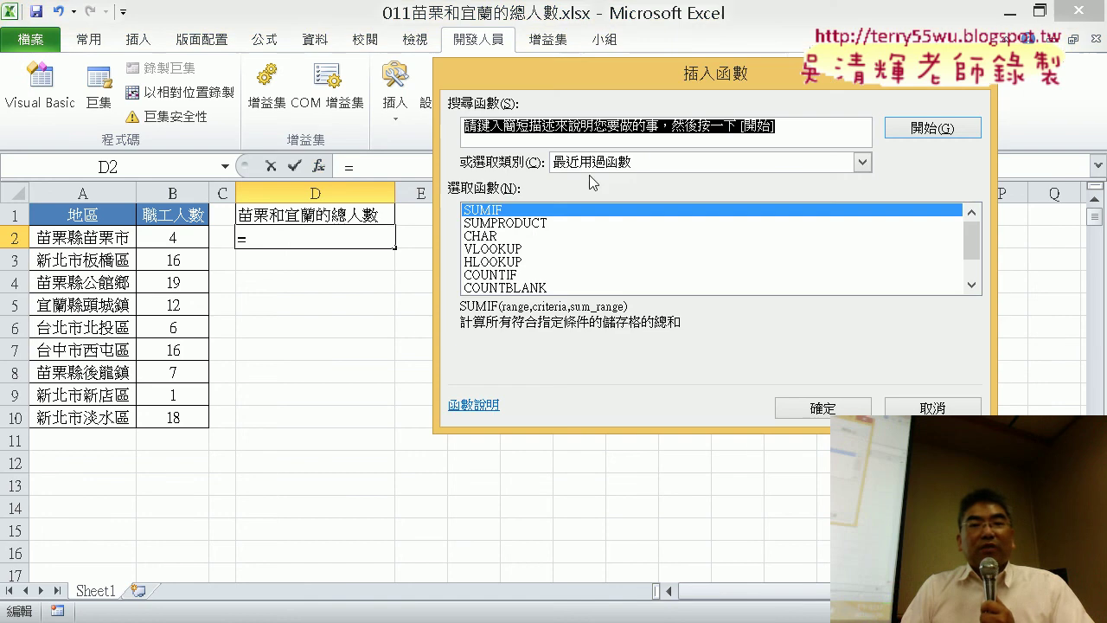
{"action": "double_click", "coordinate": [533, 210]}
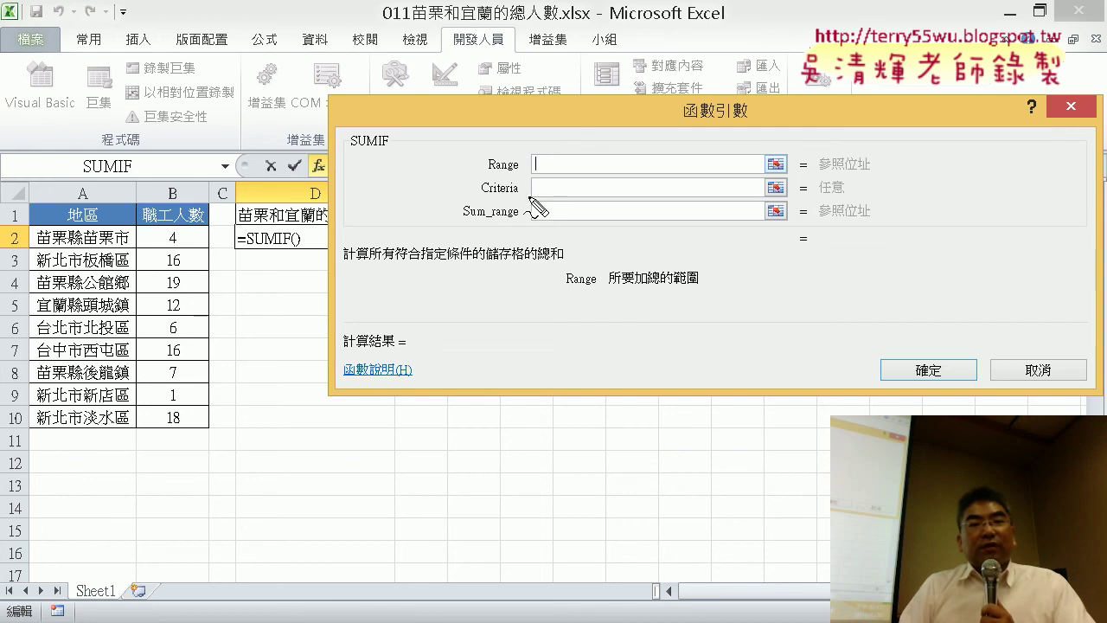
{"action": "mouse_move", "coordinate": [534, 205]}
{"action": "left_mouse_down"}
{"action": "mouse_move", "coordinate": [467, 183]}
{"action": "mouse_move", "coordinate": [510, 154]}
{"action": "mouse_move", "coordinate": [529, 197]}
{"action": "left_mouse_up"}
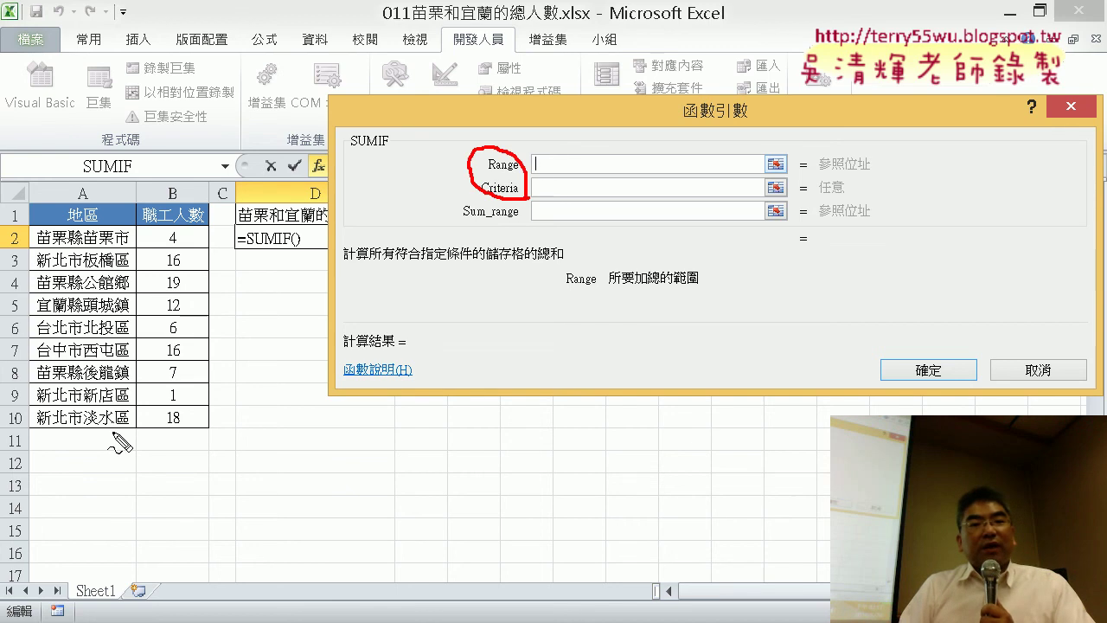
{"action": "mouse_move", "coordinate": [113, 435]}
{"action": "left_mouse_down"}
{"action": "mouse_move", "coordinate": [34, 251]}
{"action": "mouse_move", "coordinate": [134, 246]}
{"action": "mouse_move", "coordinate": [143, 429]}
{"action": "mouse_move", "coordinate": [91, 435]}
{"action": "left_mouse_up"}
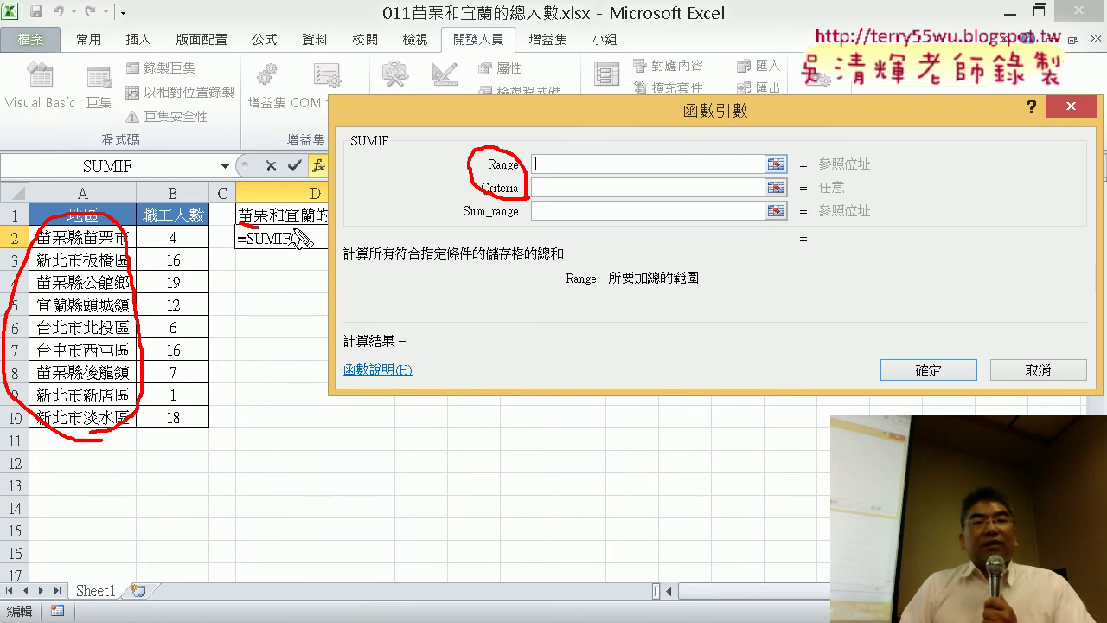
{"action": "left_click_drag", "start_coordinate": [292, 226], "coordinate": [323, 227]}
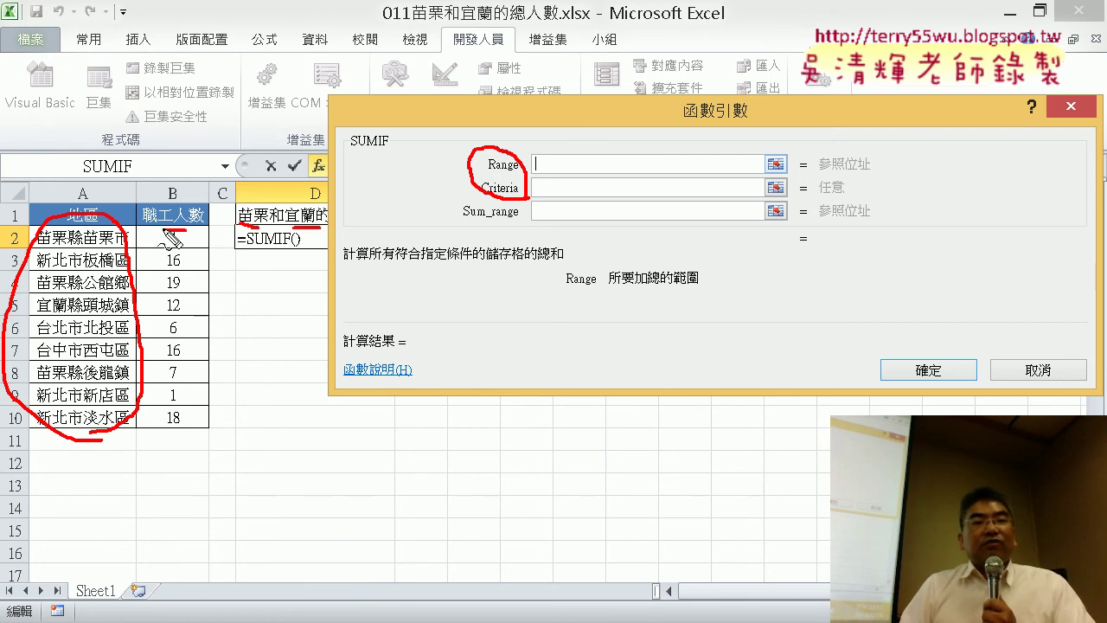
{"action": "left_click_drag", "start_coordinate": [164, 222], "coordinate": [207, 210]}
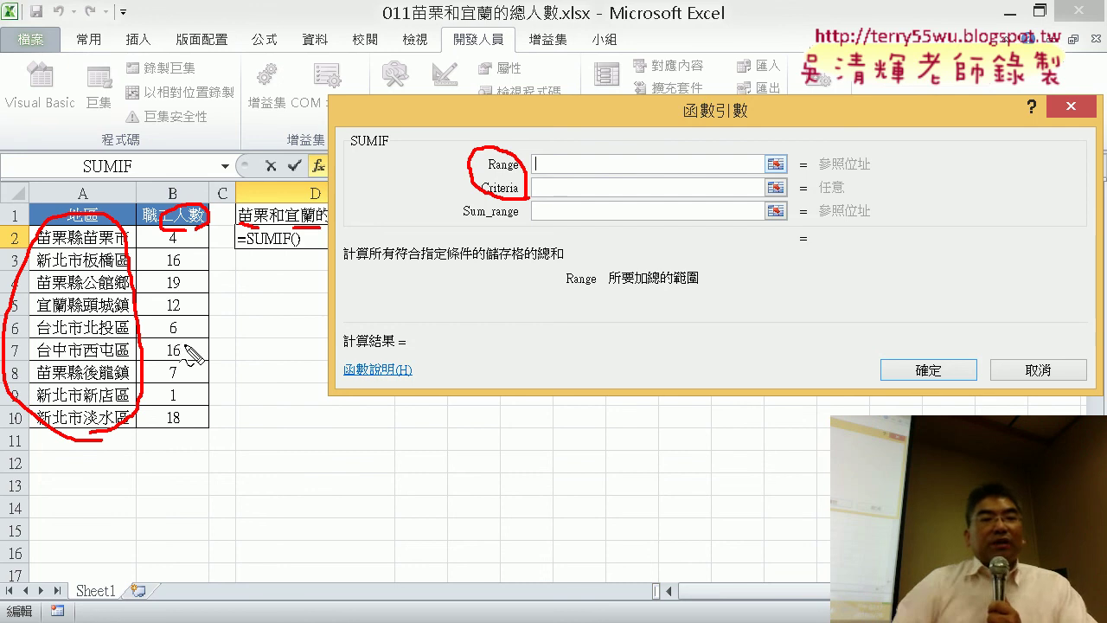
{"action": "key", "text": "Escape"}
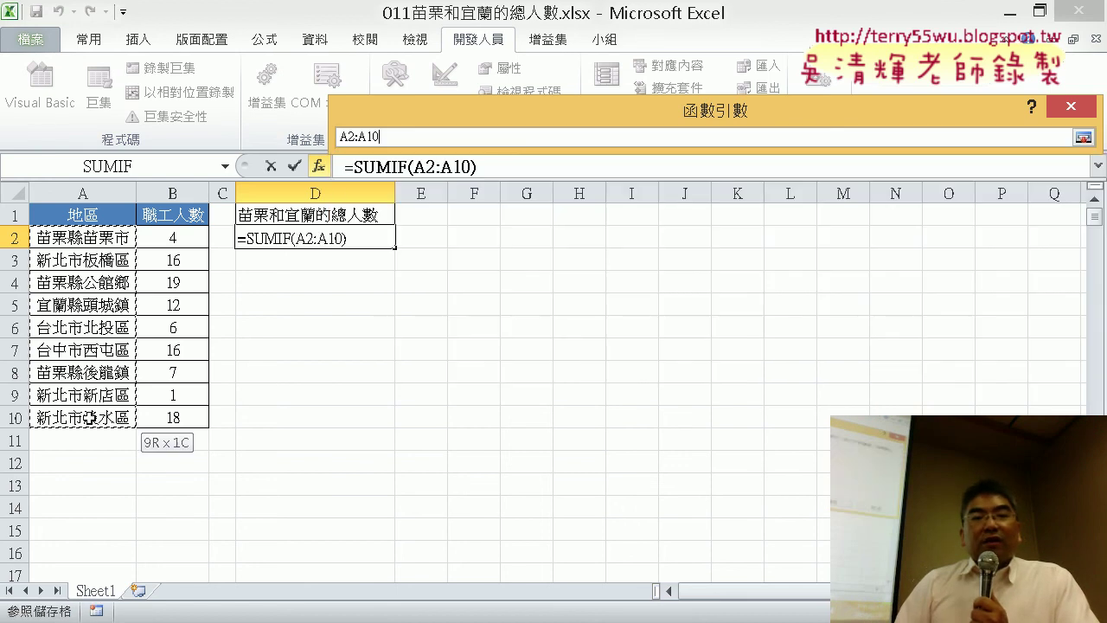
Fill SUMIF with range A2:A10, criteria "苗栗*" and sum range B2:B10, giving 30
{"action": "left_click_drag", "start_coordinate": [78, 232], "coordinate": [86, 419]}
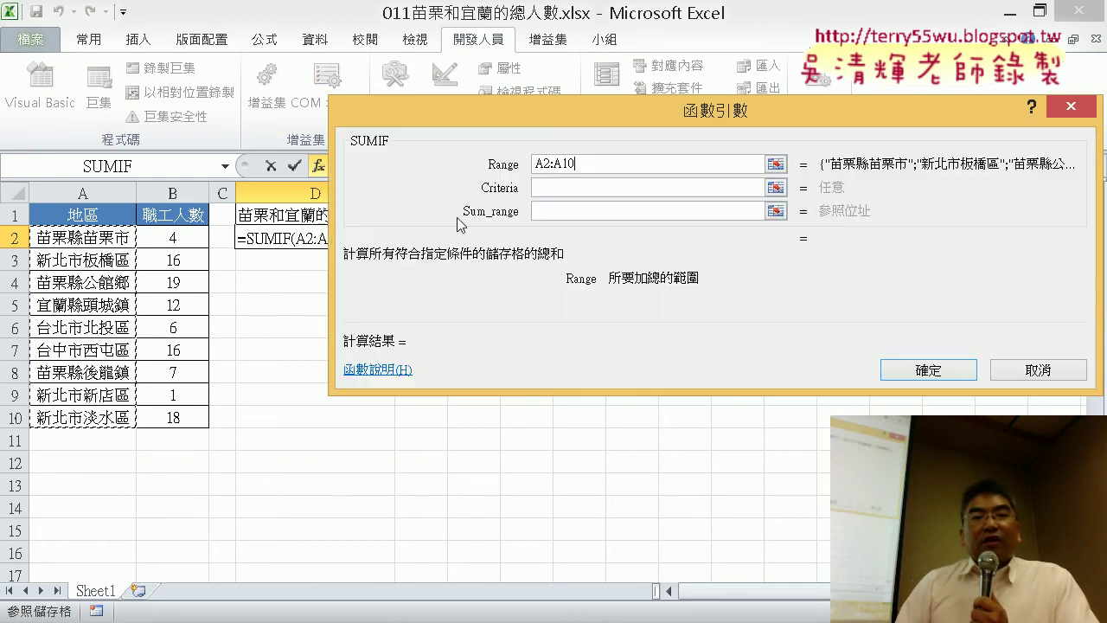
{"action": "left_click", "coordinate": [566, 187]}
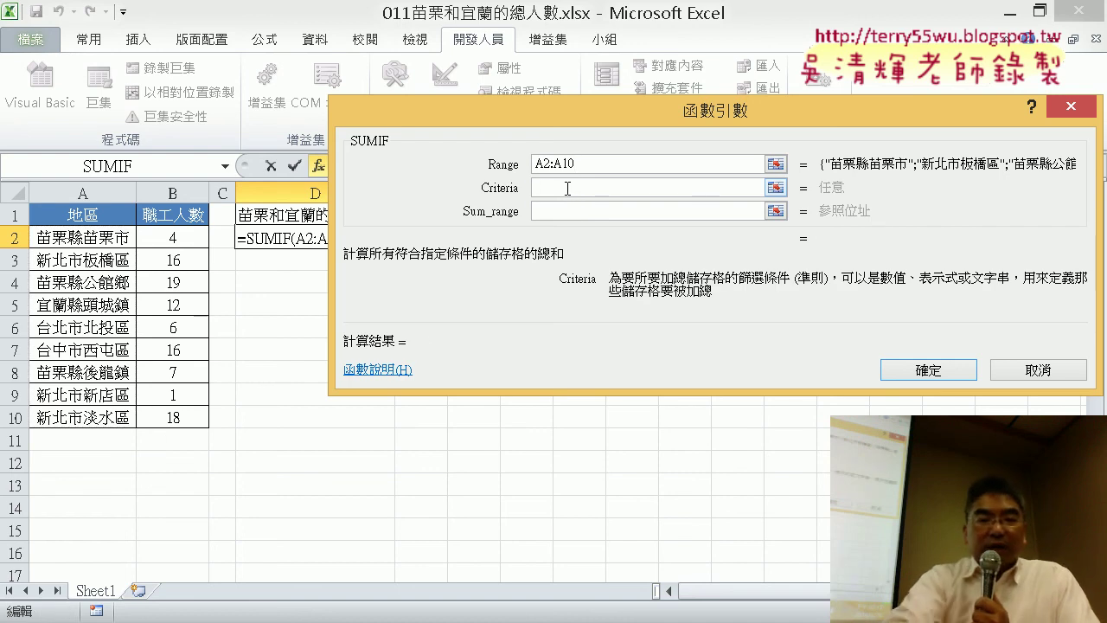
{"action": "type", "text": "苗"}
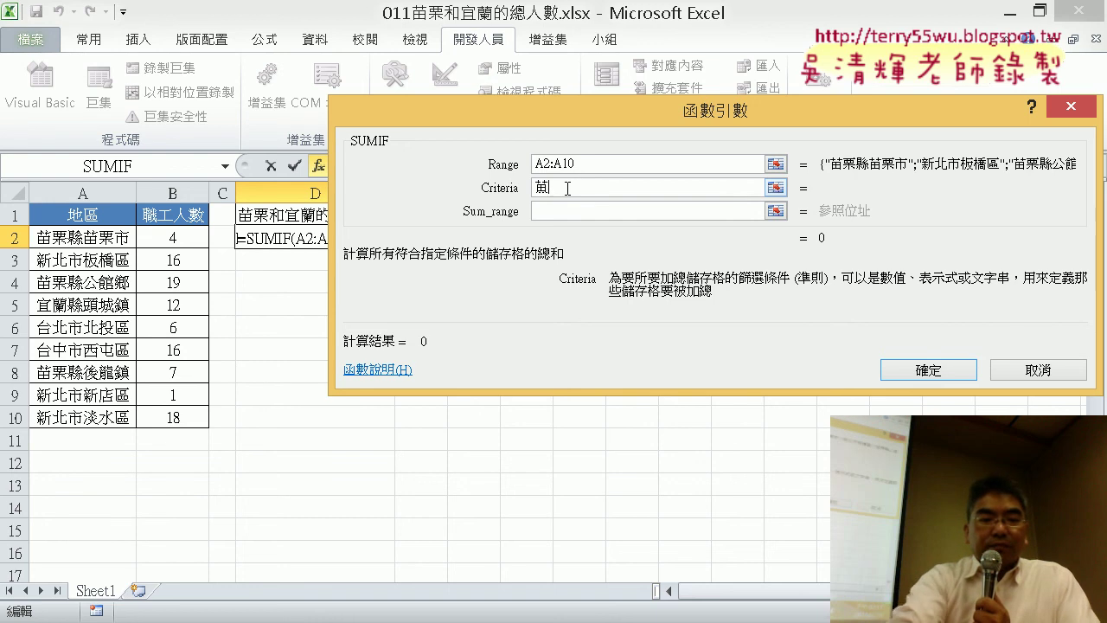
{"action": "type", "text": "栗"}
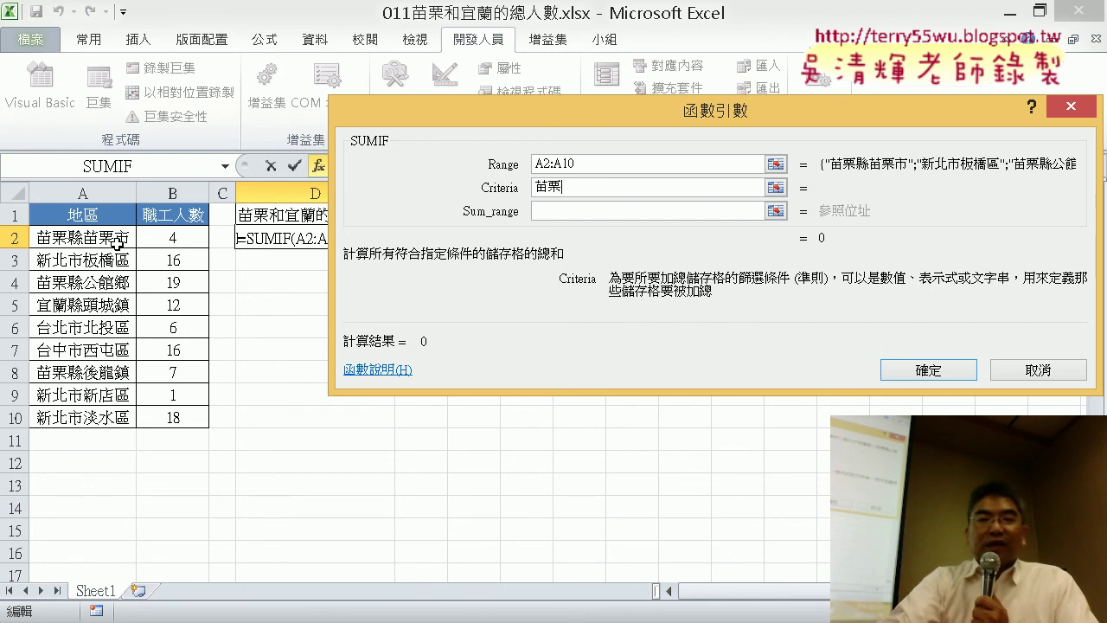
{"action": "type", "text": "??"}
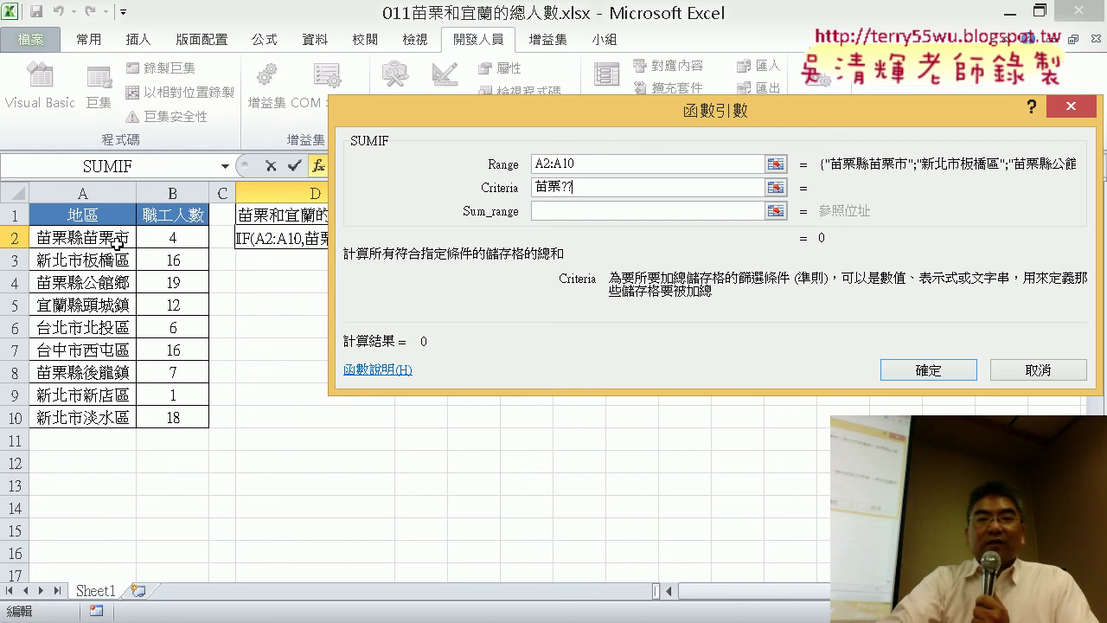
{"action": "type", "text": "???"}
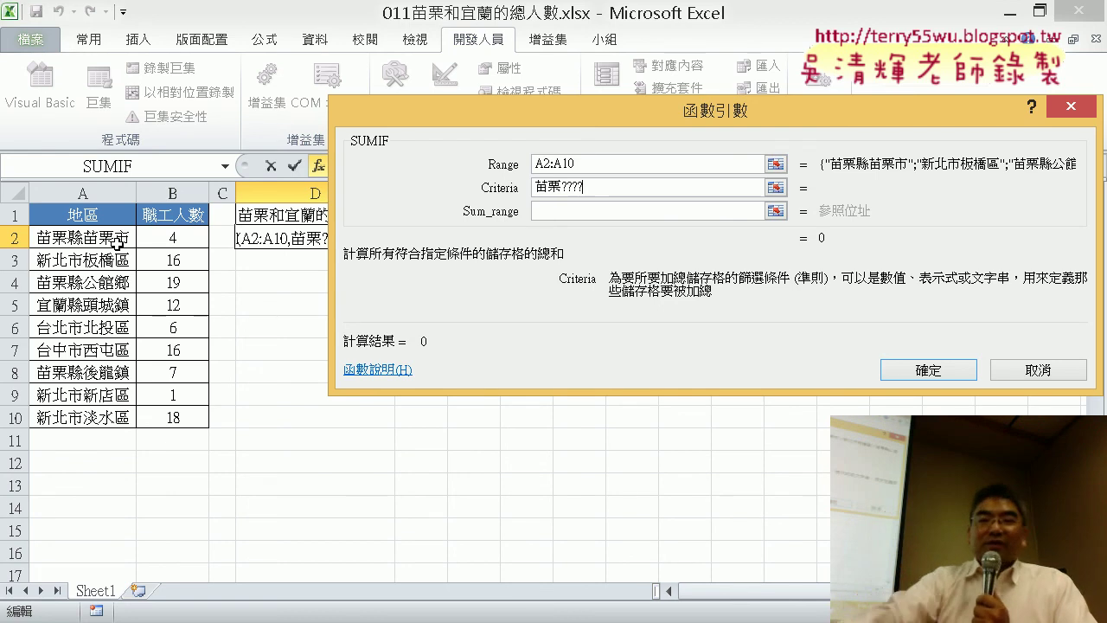
{"action": "key", "text": "BackSpace"}
{"action": "key", "text": "BackSpace"}
{"action": "key", "text": "BackSpace"}
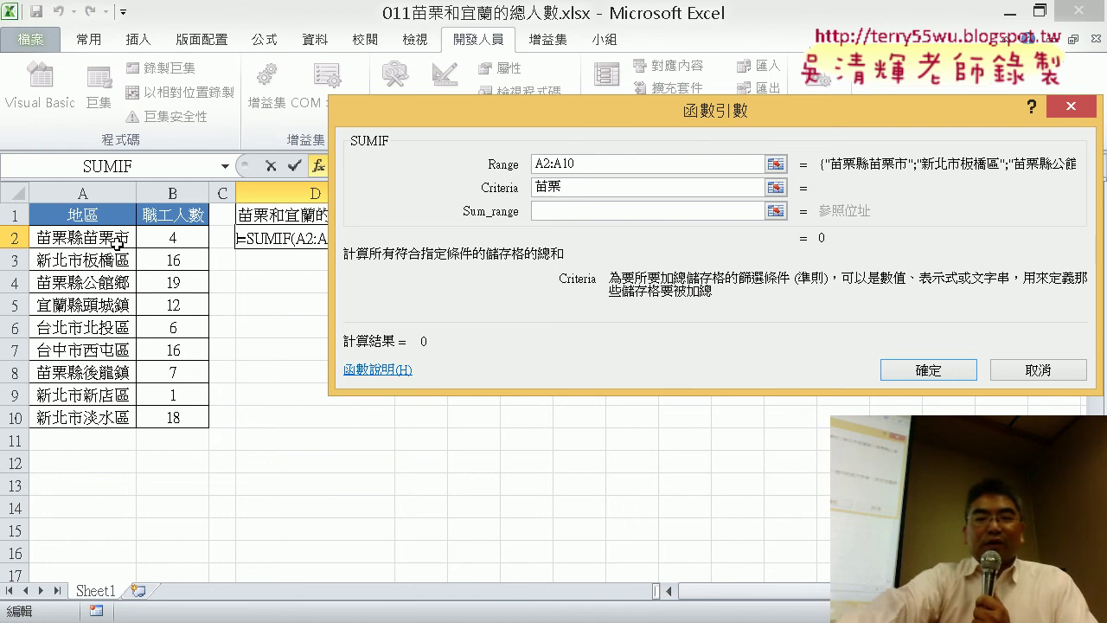
{"action": "type", "text": "*"}
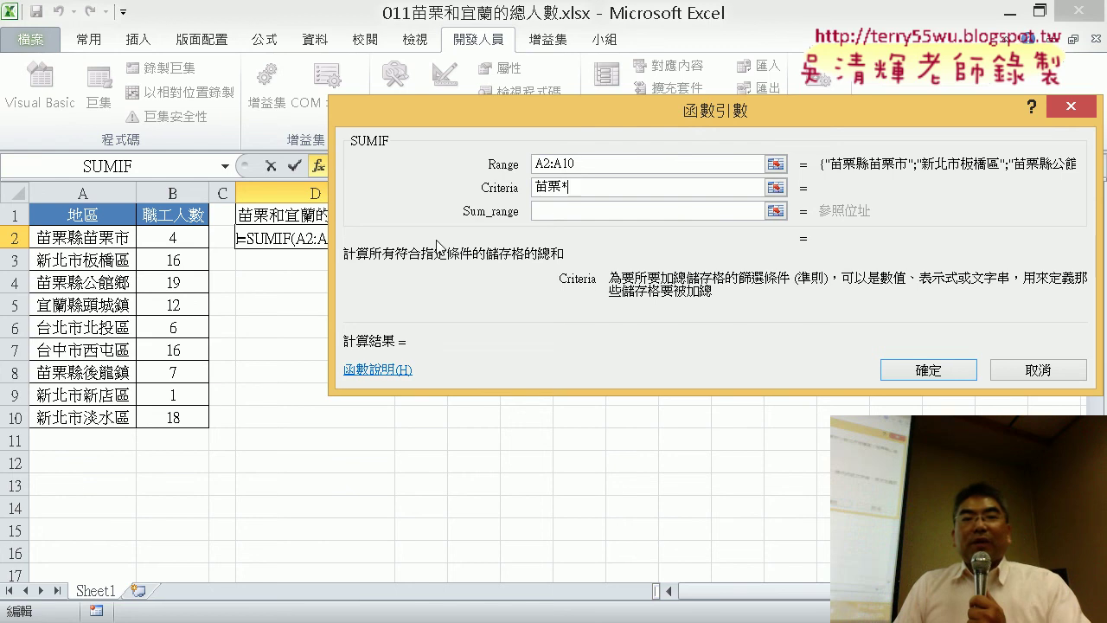
{"action": "left_click", "coordinate": [557, 211]}
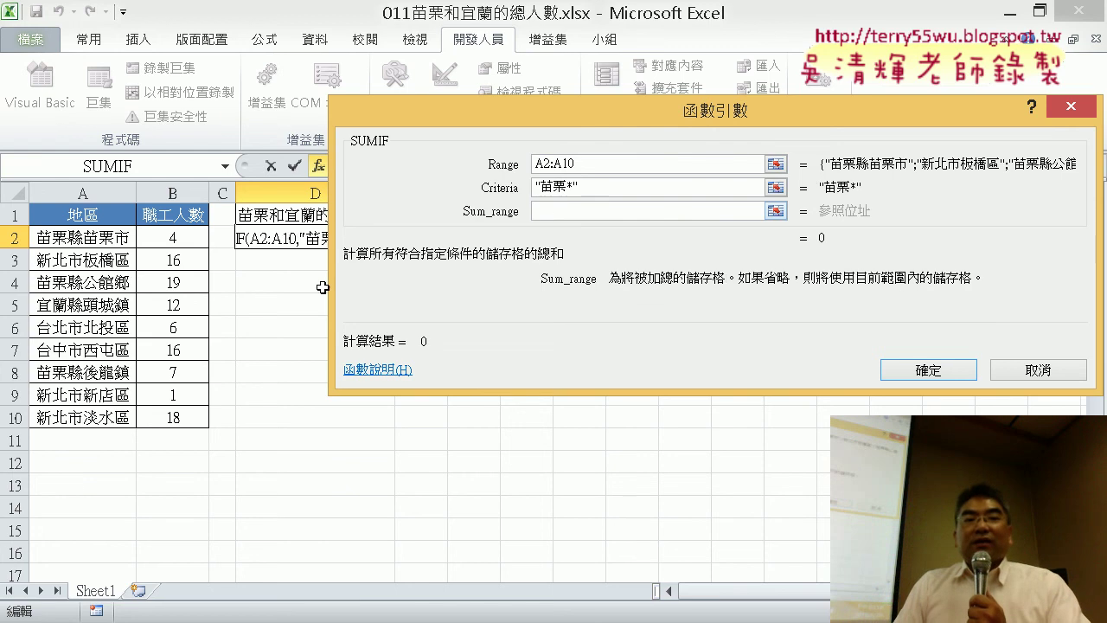
{"action": "left_click_drag", "start_coordinate": [187, 237], "coordinate": [176, 417]}
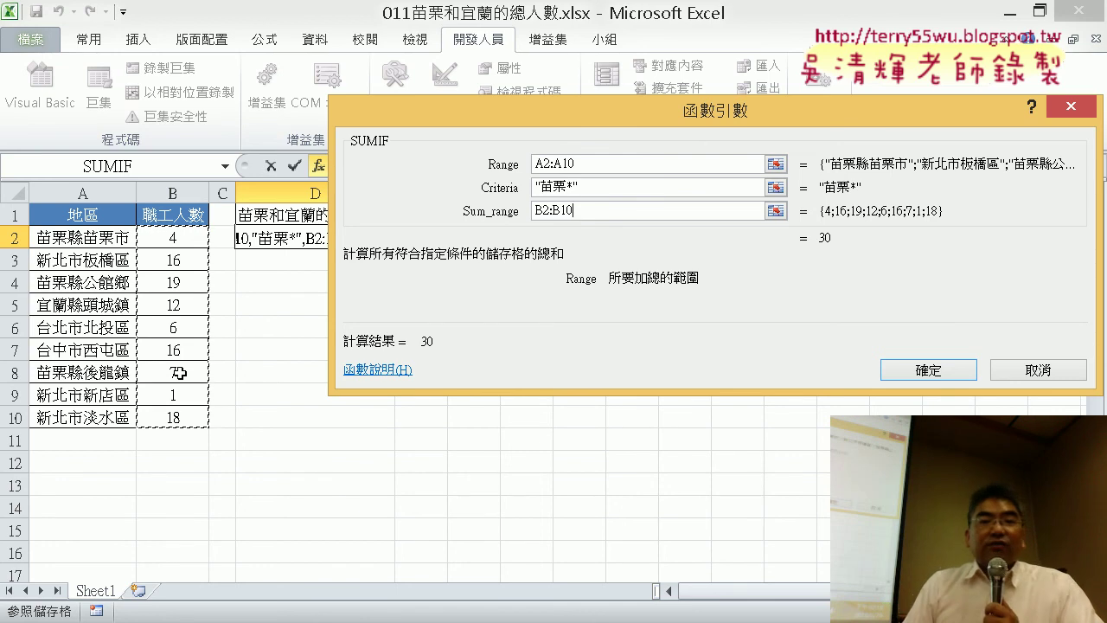
{"action": "left_click", "coordinate": [928, 370]}
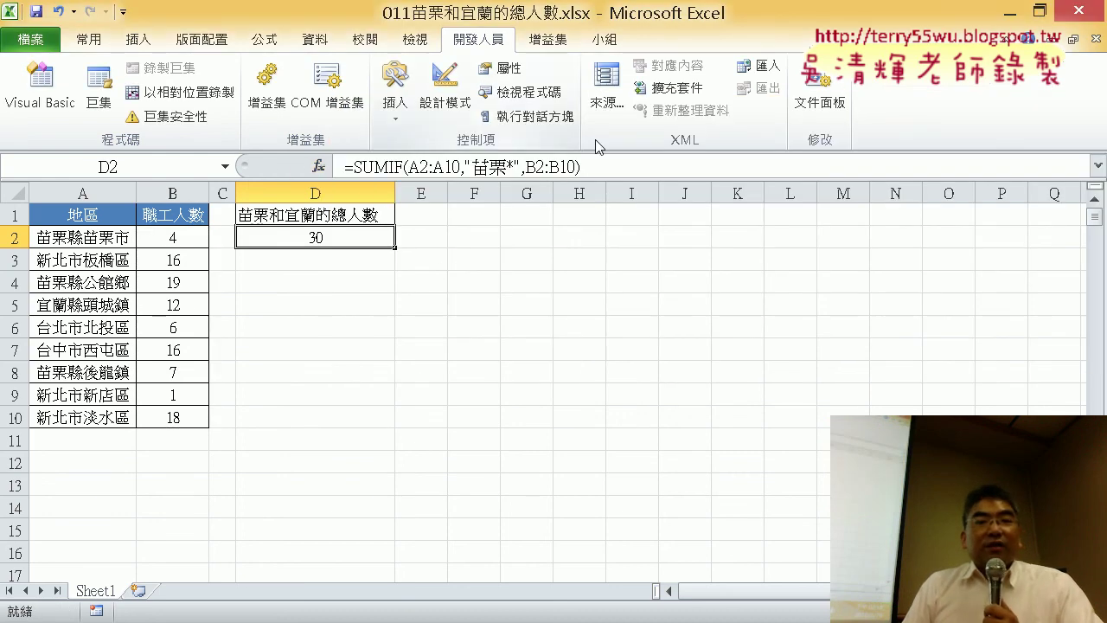
Reopen D2's SUMIF arguments and type 'or' after the 苗栗* criterion
{"action": "left_click", "coordinate": [386, 163]}
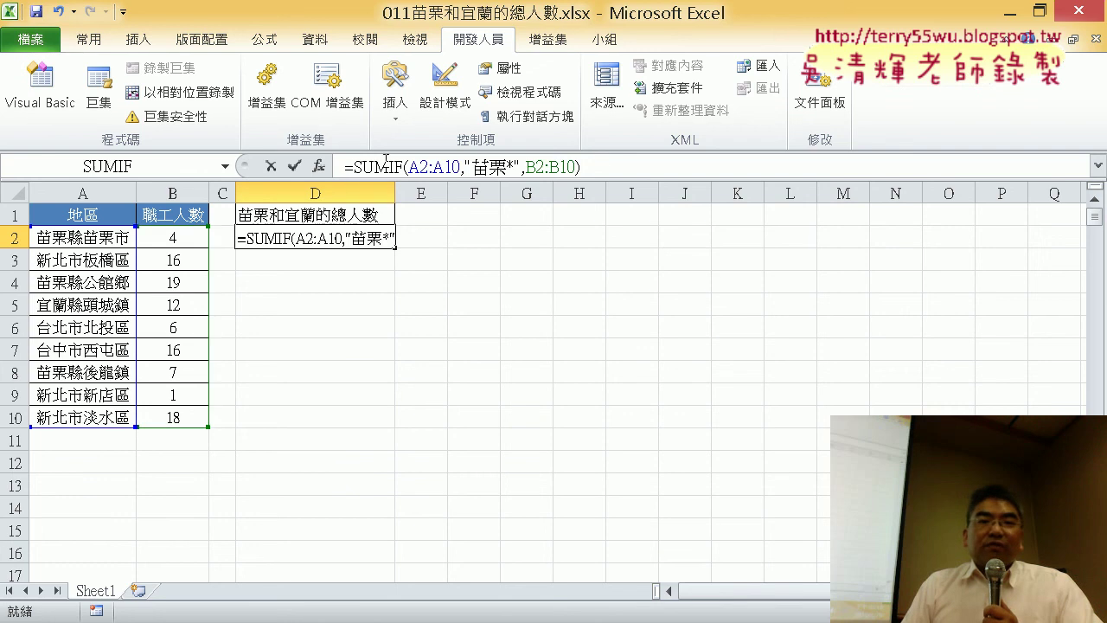
{"action": "left_click", "coordinate": [319, 166]}
{"action": "left_click", "coordinate": [616, 186]}
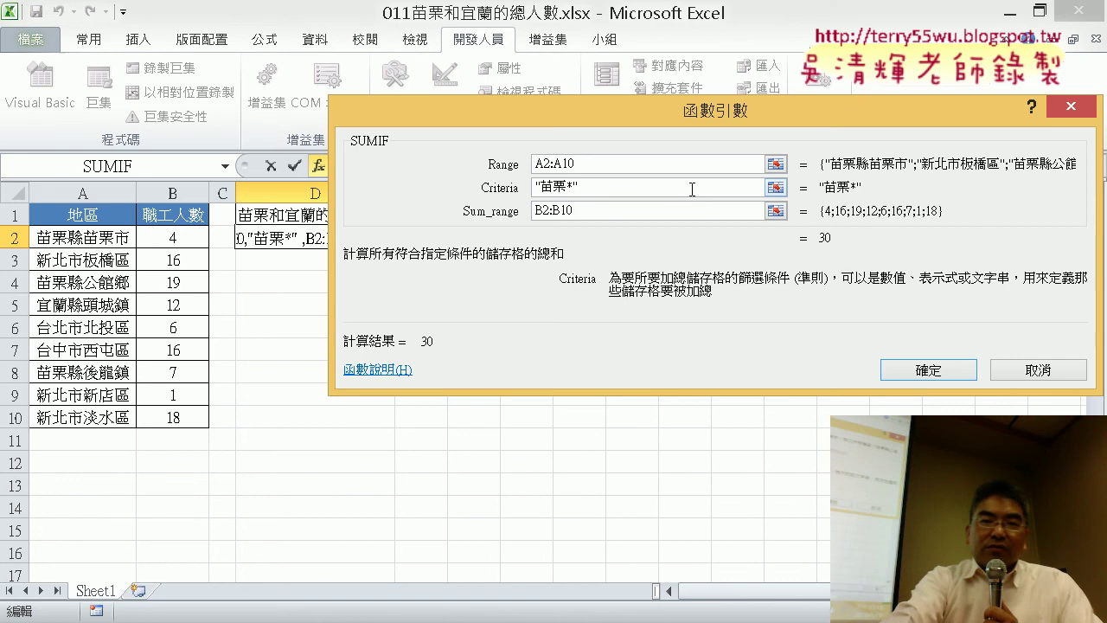
{"action": "type", "text": "&"}
{"action": "key", "text": "BackSpace"}
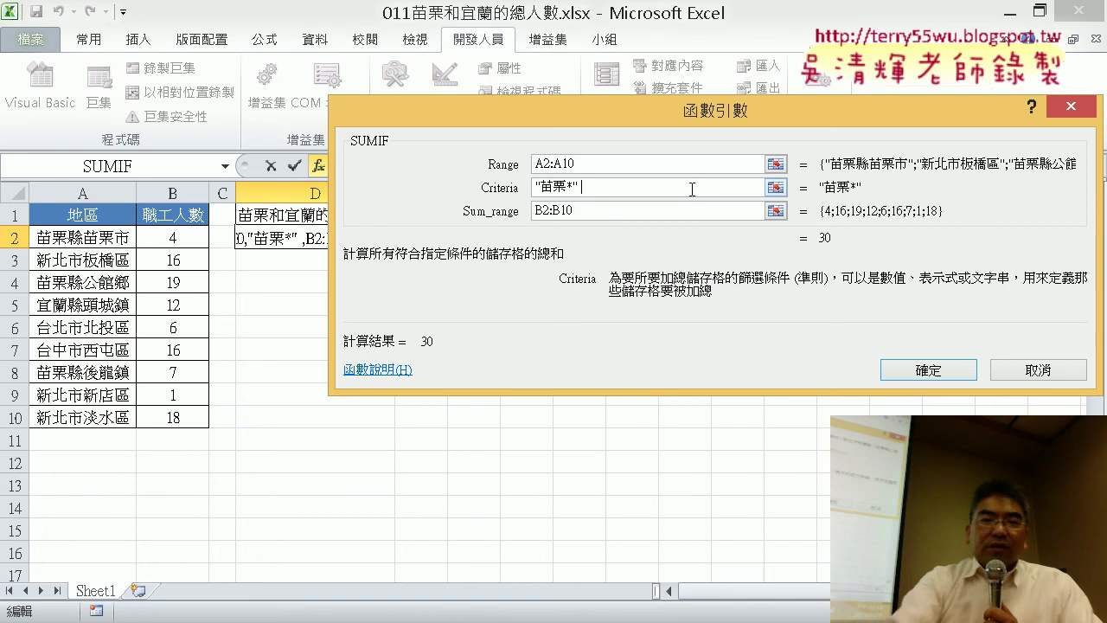
{"action": "type", "text": "or"}
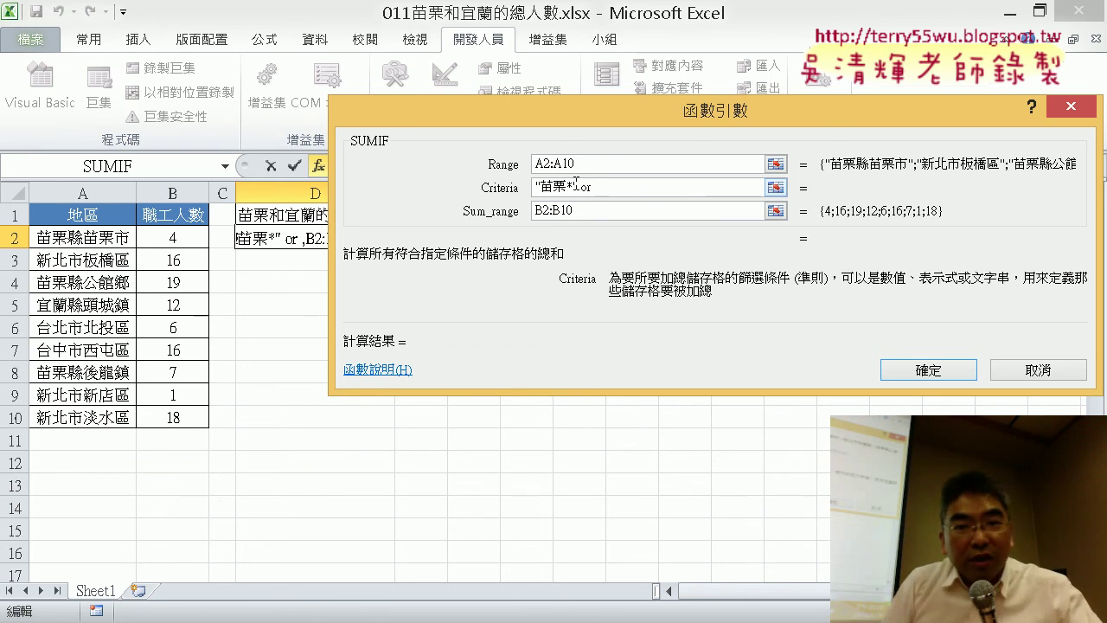
Append a copied criterion after 'or' and change it to 宜蘭*
{"action": "left_click", "coordinate": [575, 186]}
{"action": "left_click_drag", "start_coordinate": [578, 186], "coordinate": [522, 187]}
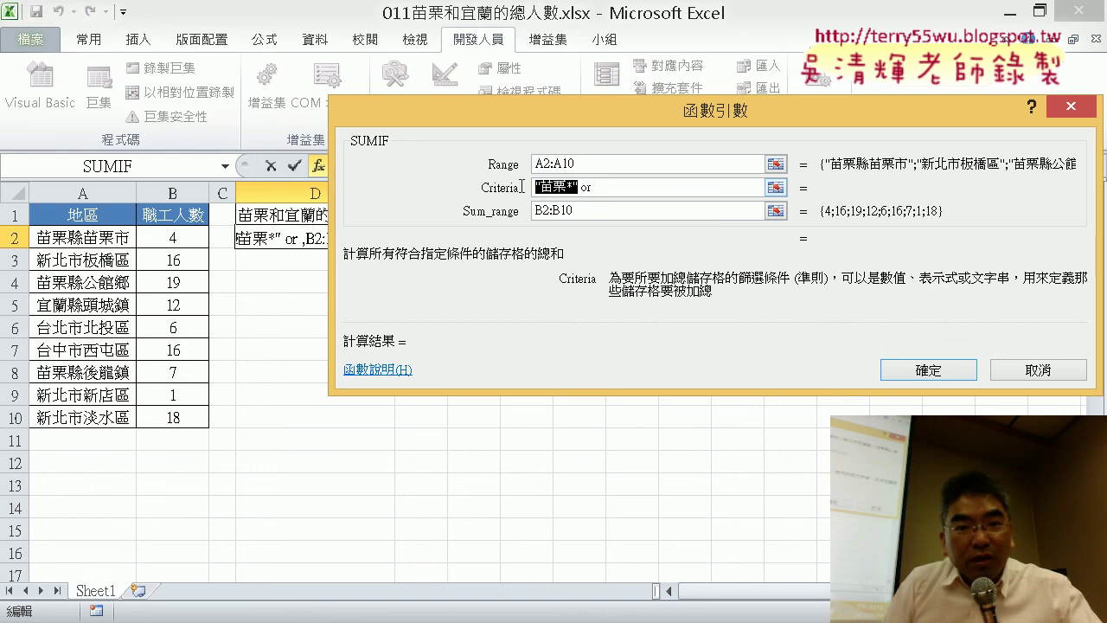
{"action": "right_click", "coordinate": [577, 190]}
{"action": "left_click", "coordinate": [585, 220]}
{"action": "left_click", "coordinate": [623, 189]}
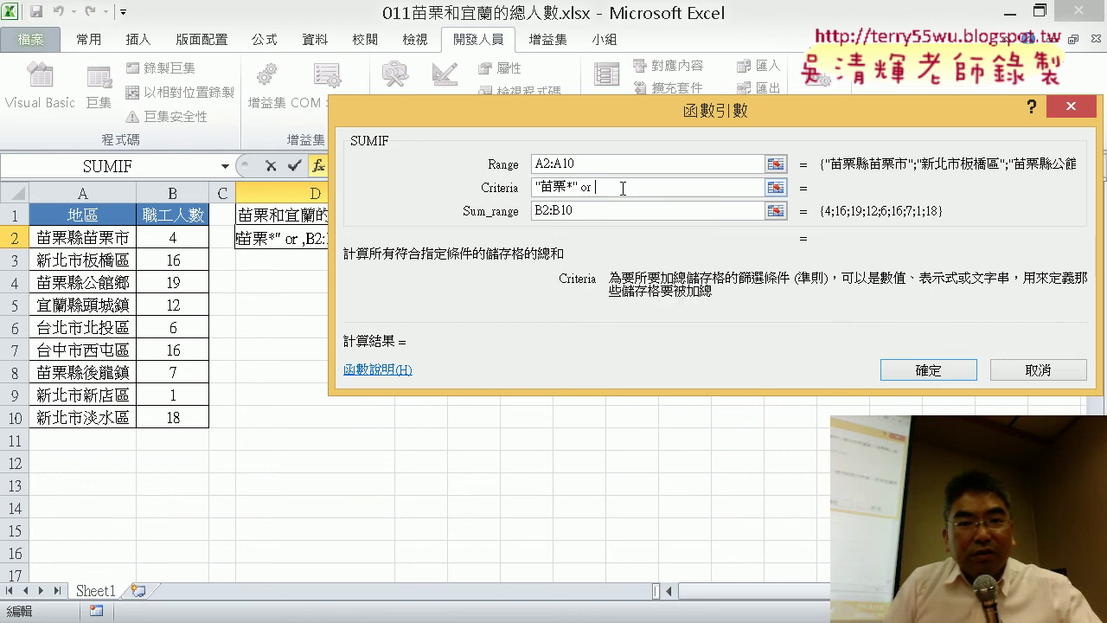
{"action": "right_click", "coordinate": [623, 189]}
{"action": "left_click", "coordinate": [666, 249]}
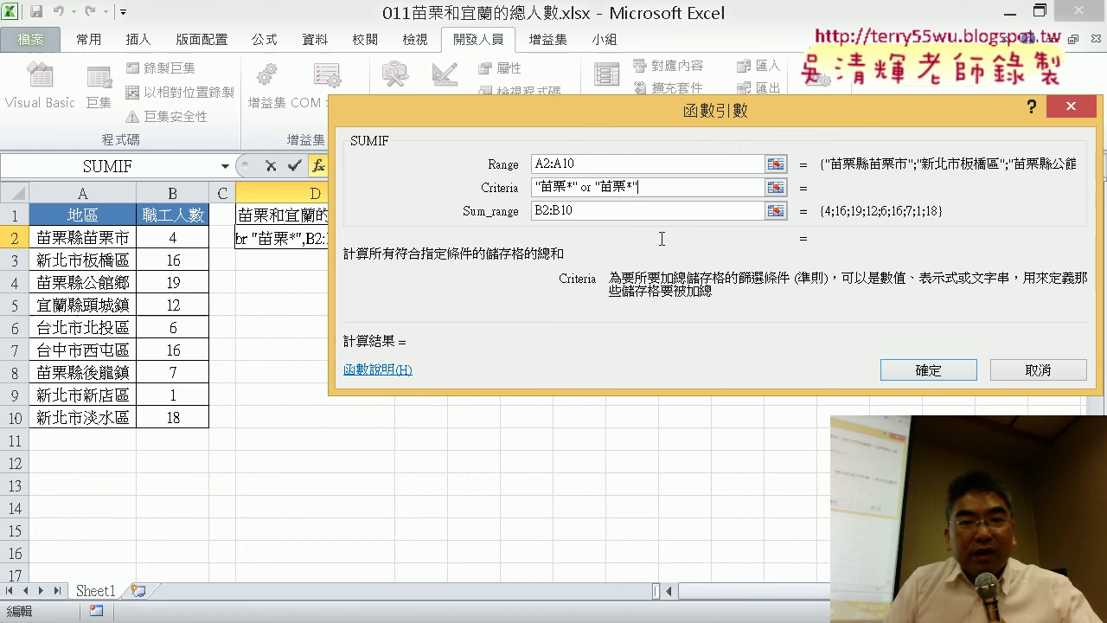
{"action": "double_click", "coordinate": [623, 188]}
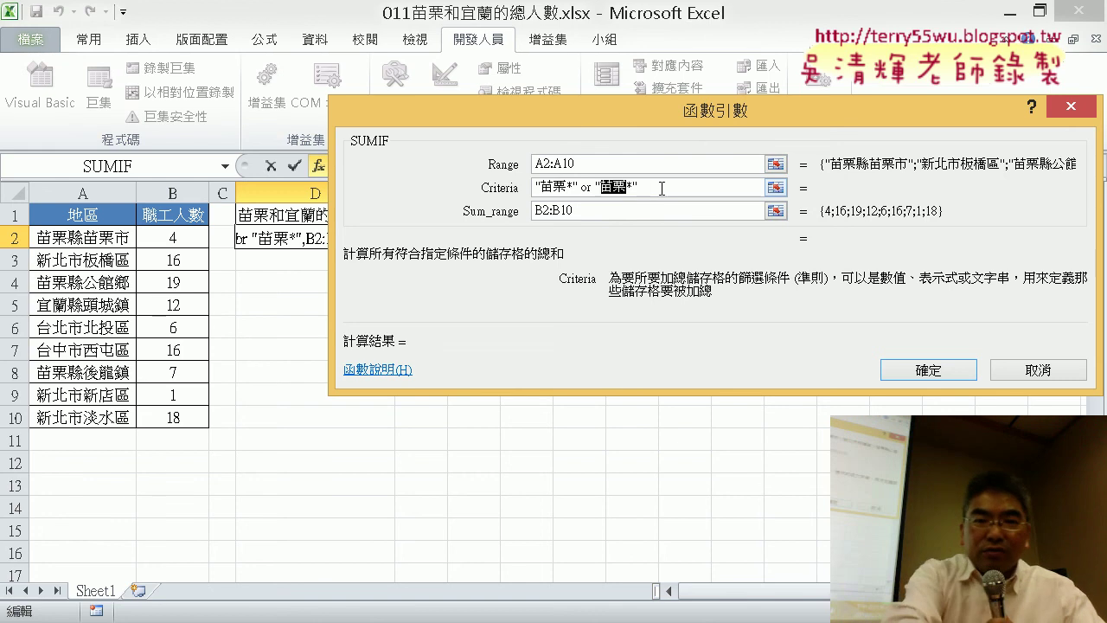
{"action": "key", "text": "BackSpace"}
{"action": "type", "text": "e"}
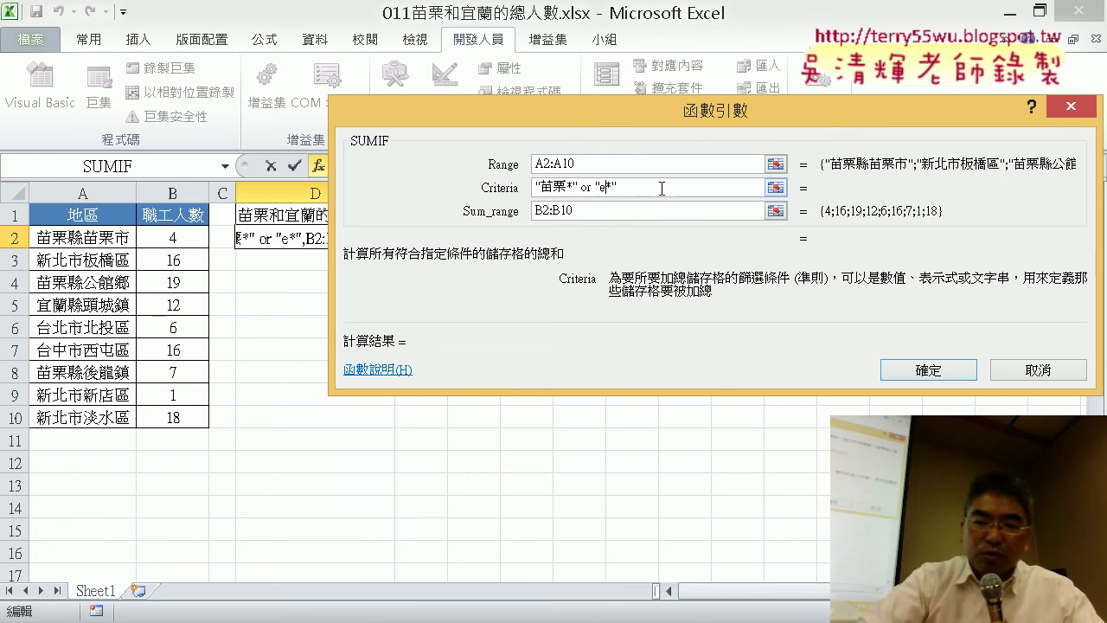
{"action": "key", "text": "BackSpace"}
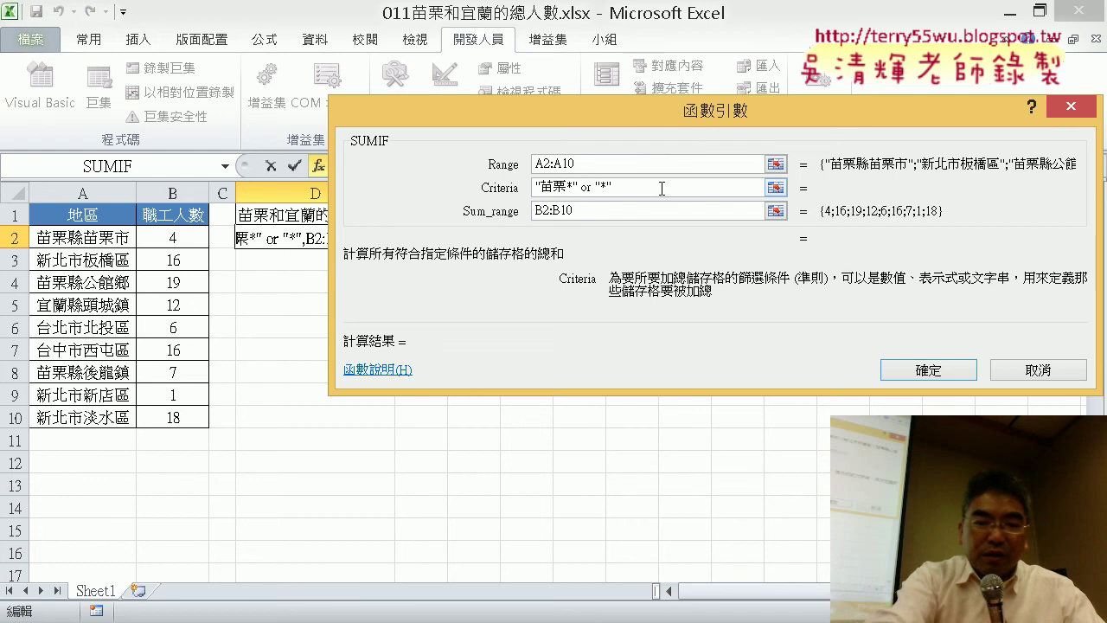
{"action": "type", "text": "一"}
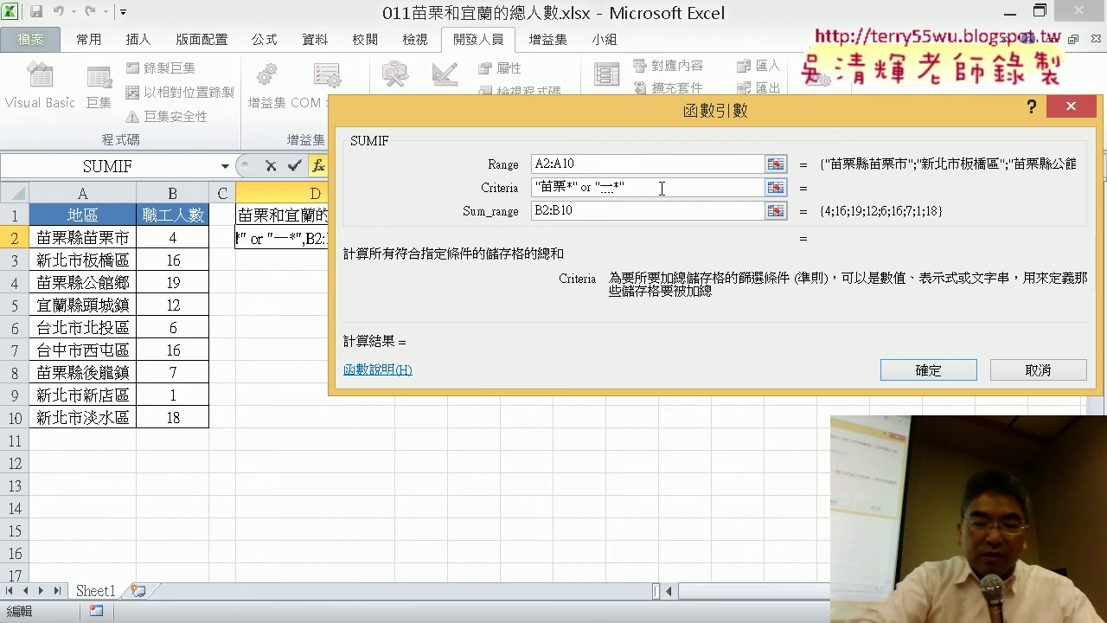
{"action": "type", "text": "宜蘭"}
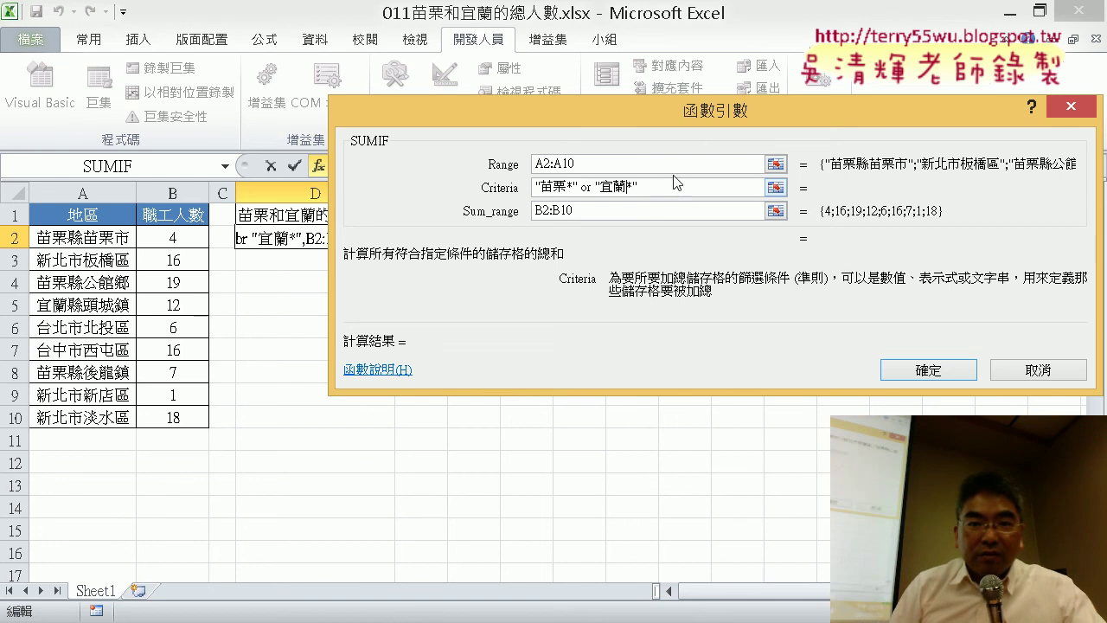
{"action": "left_click", "coordinate": [673, 165]}
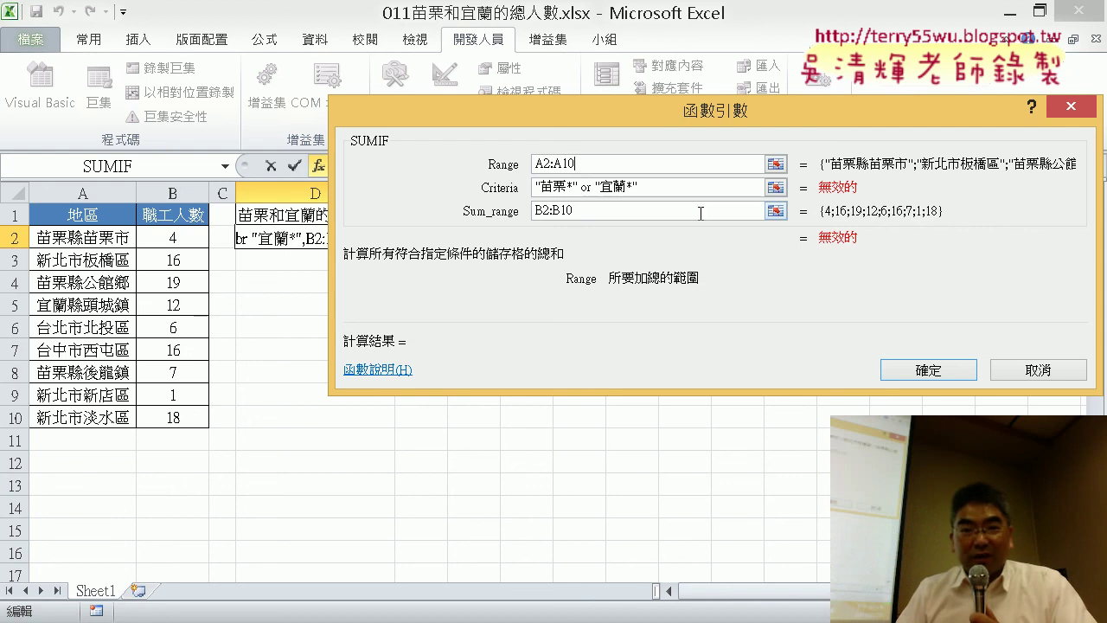
Delete the invalid or "宜蘭*" text, keeping only "苗栗*", and confirm the SUMIF
{"action": "left_click", "coordinate": [654, 186]}
{"action": "left_click_drag", "start_coordinate": [649, 186], "coordinate": [582, 187]}
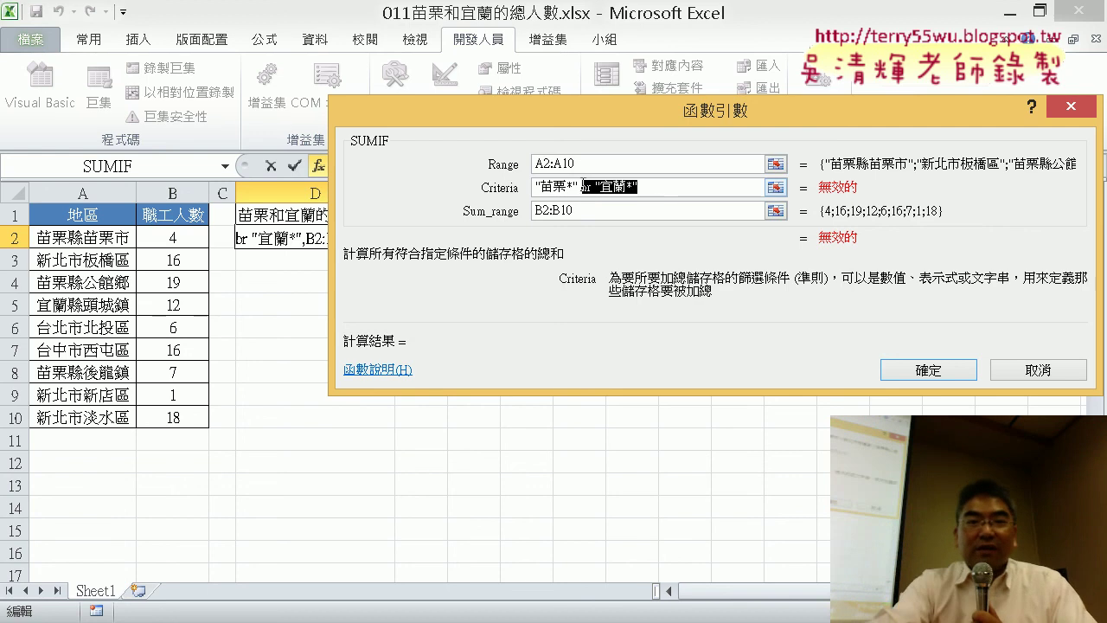
{"action": "key", "text": "Delete"}
{"action": "key", "text": "BackSpace"}
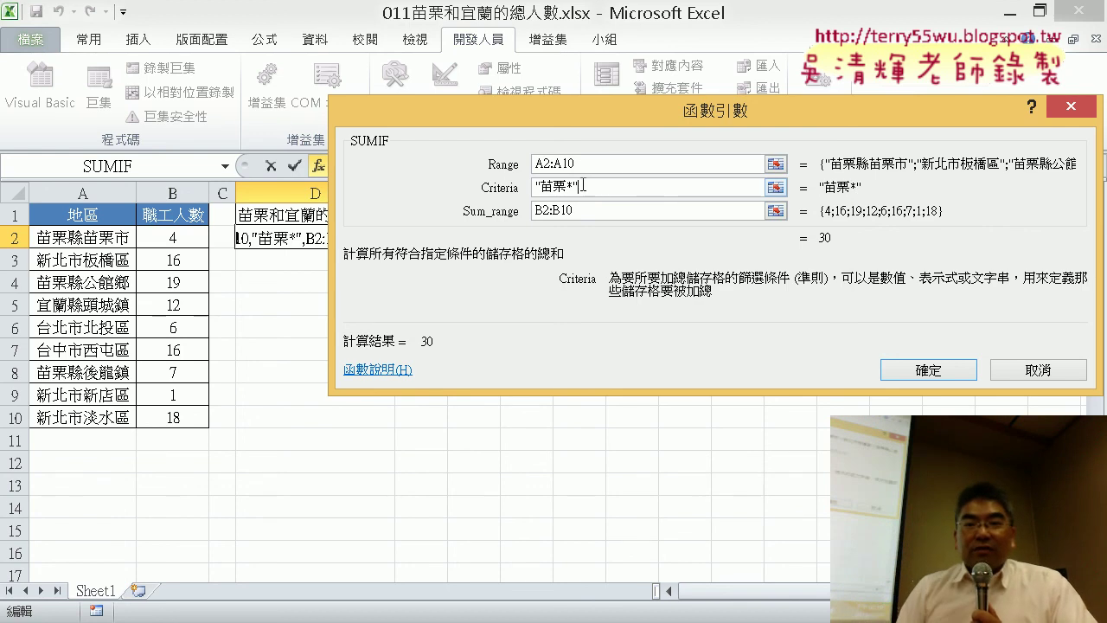
{"action": "left_click", "coordinate": [921, 370]}
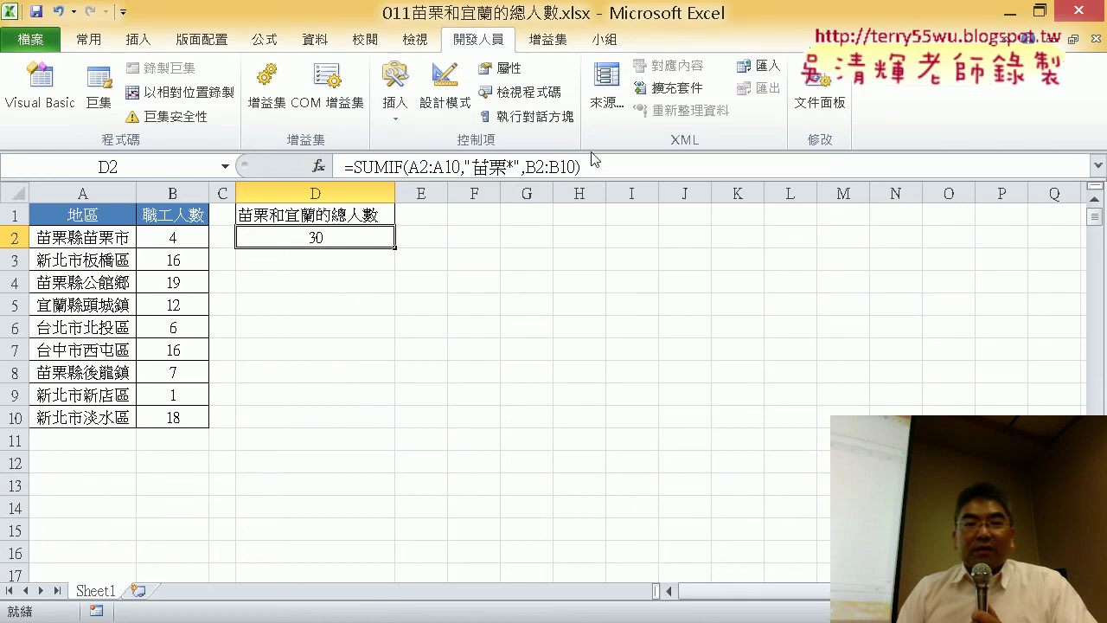
Copy the SUMIF in the formula bar and paste it after a plus sign
{"action": "left_click_drag", "start_coordinate": [597, 166], "coordinate": [365, 152]}
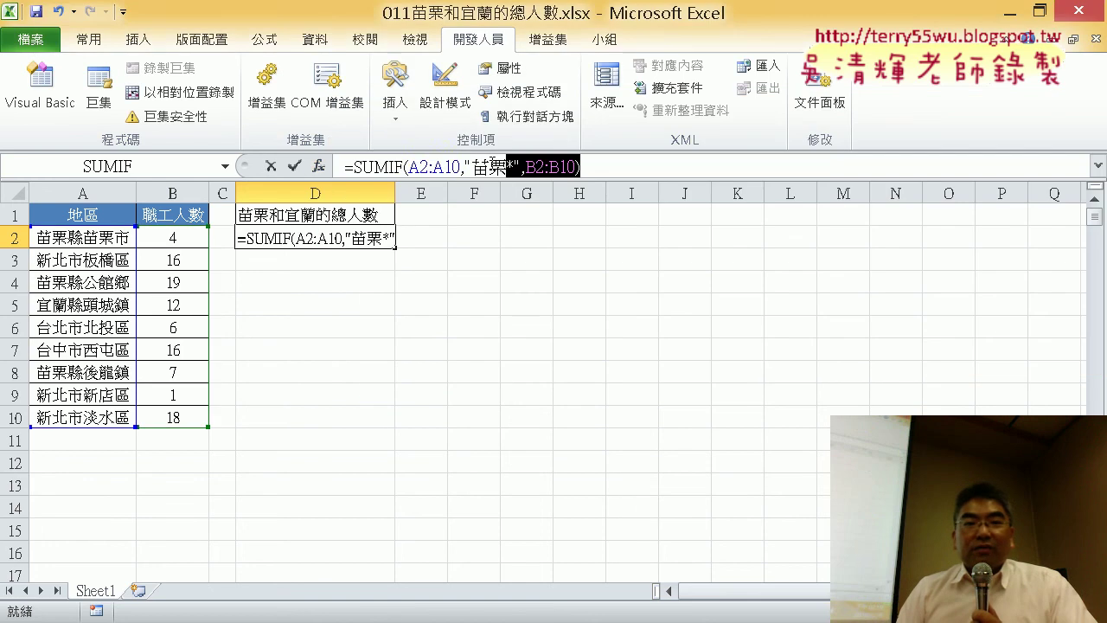
{"action": "left_click", "coordinate": [354, 167]}
{"action": "right_click", "coordinate": [421, 167]}
{"action": "left_click_drag", "start_coordinate": [355, 167], "coordinate": [592, 179]}
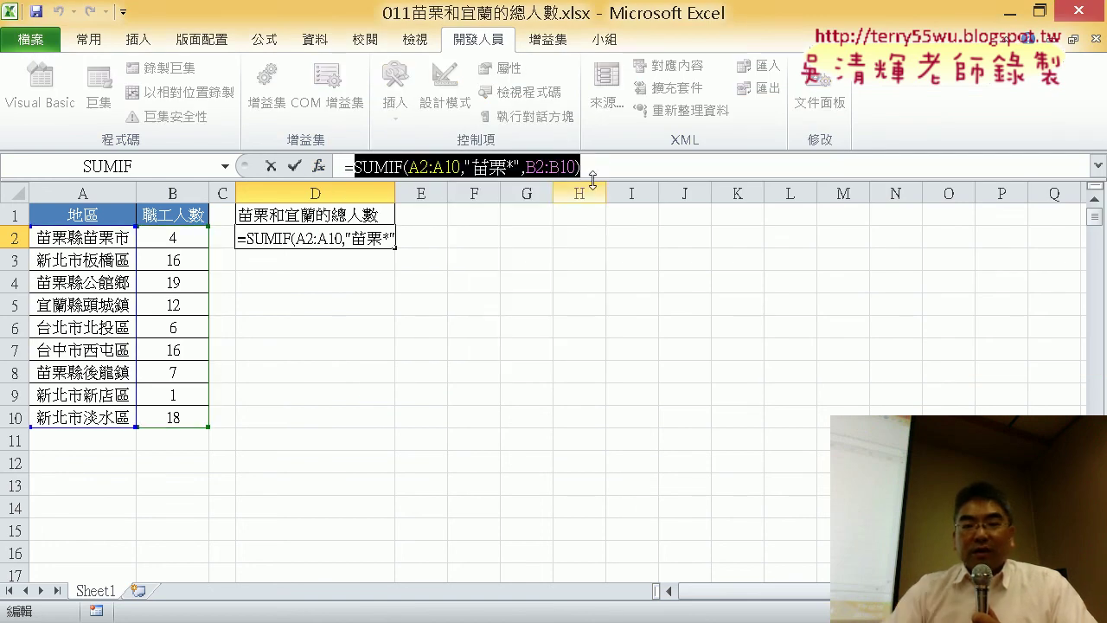
{"action": "left_click", "coordinate": [632, 168]}
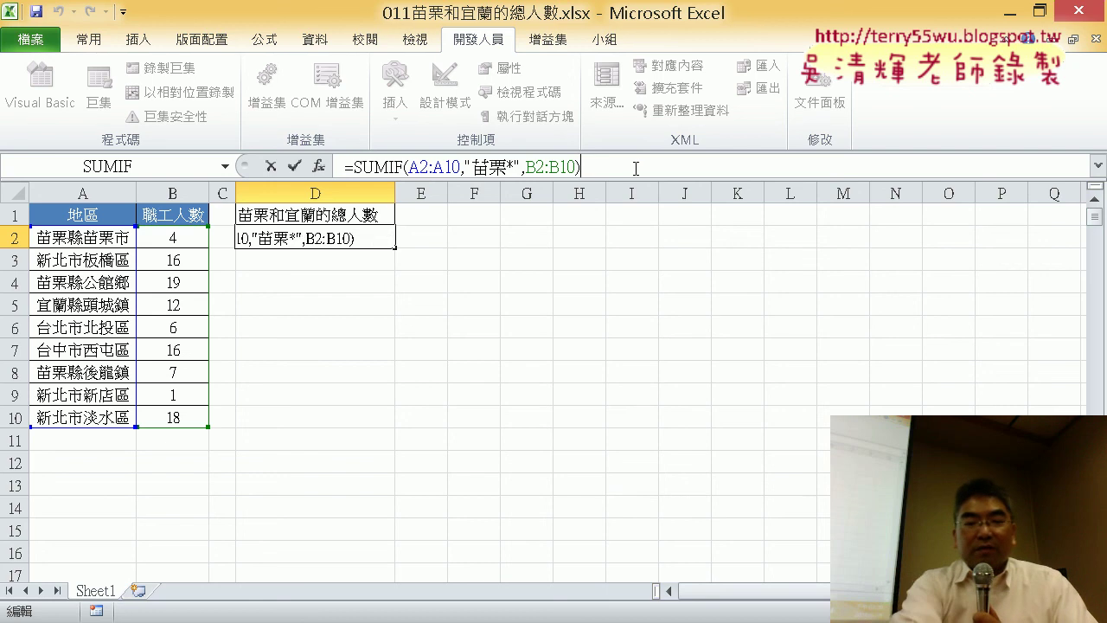
{"action": "type", "text": "+"}
{"action": "key", "text": "ctrl+v"}
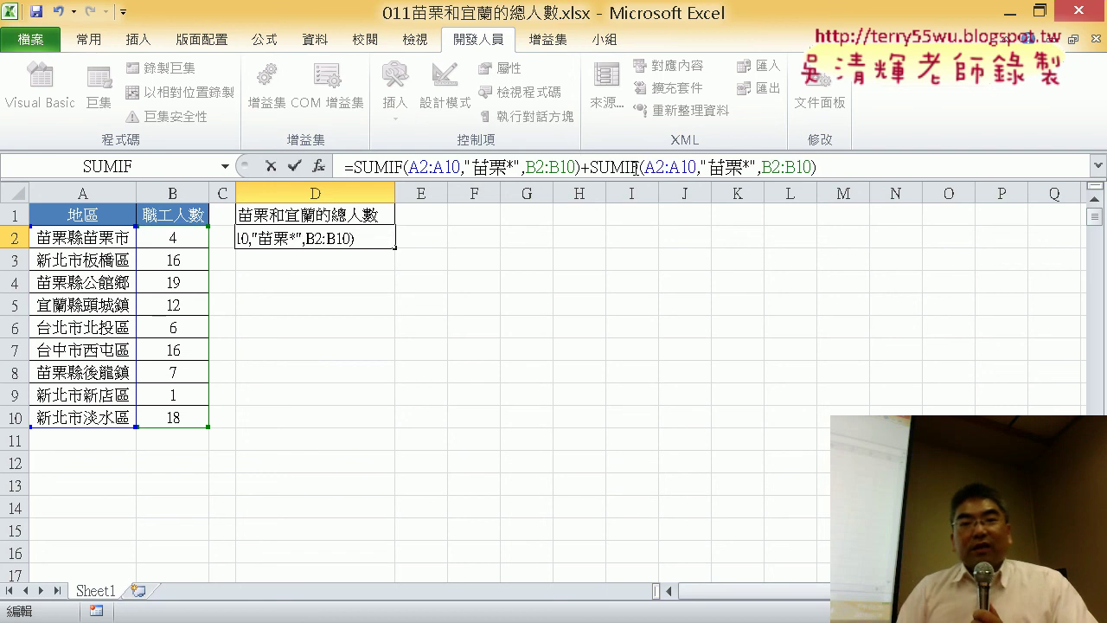
Change the second SUMIF's criterion to 宜蘭* so D2 totals 42, then duplicate Sheet1
{"action": "left_click_drag", "start_coordinate": [709, 167], "coordinate": [743, 167]}
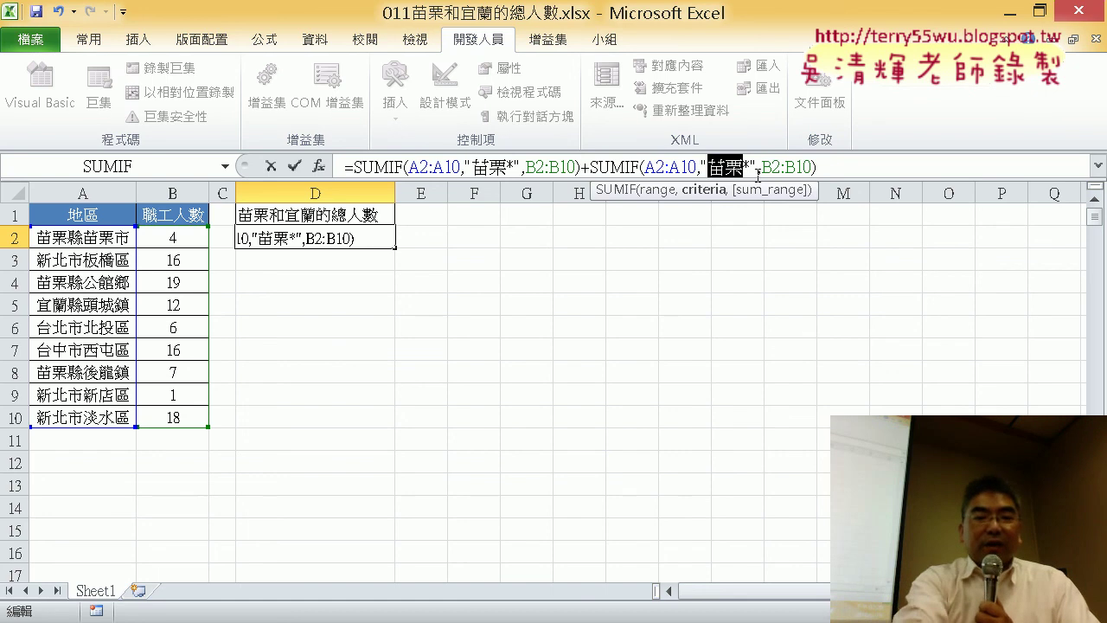
{"action": "type", "text": "一"}
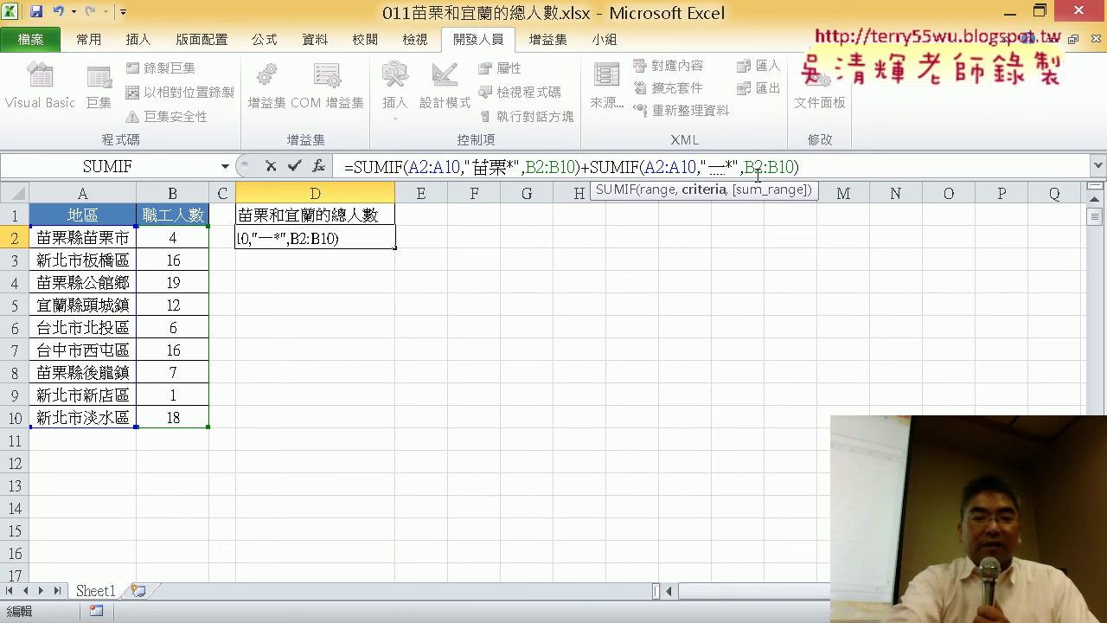
{"action": "type", "text": "宜蘭"}
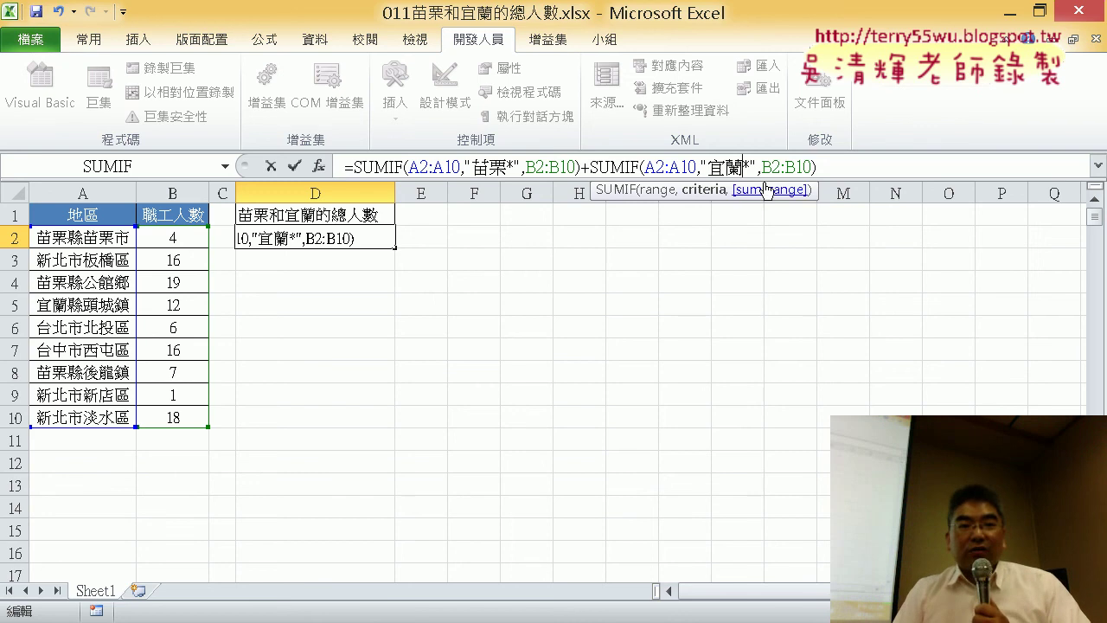
{"action": "left_click", "coordinate": [295, 166]}
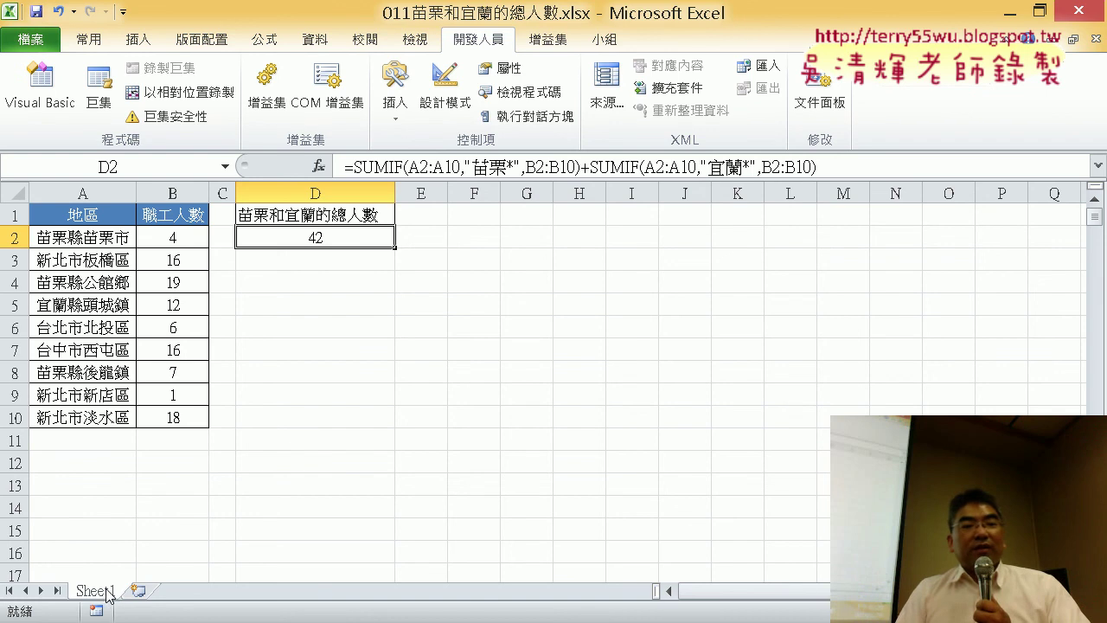
{"action": "left_click_drag", "start_coordinate": [108, 592], "coordinate": [174, 585]}
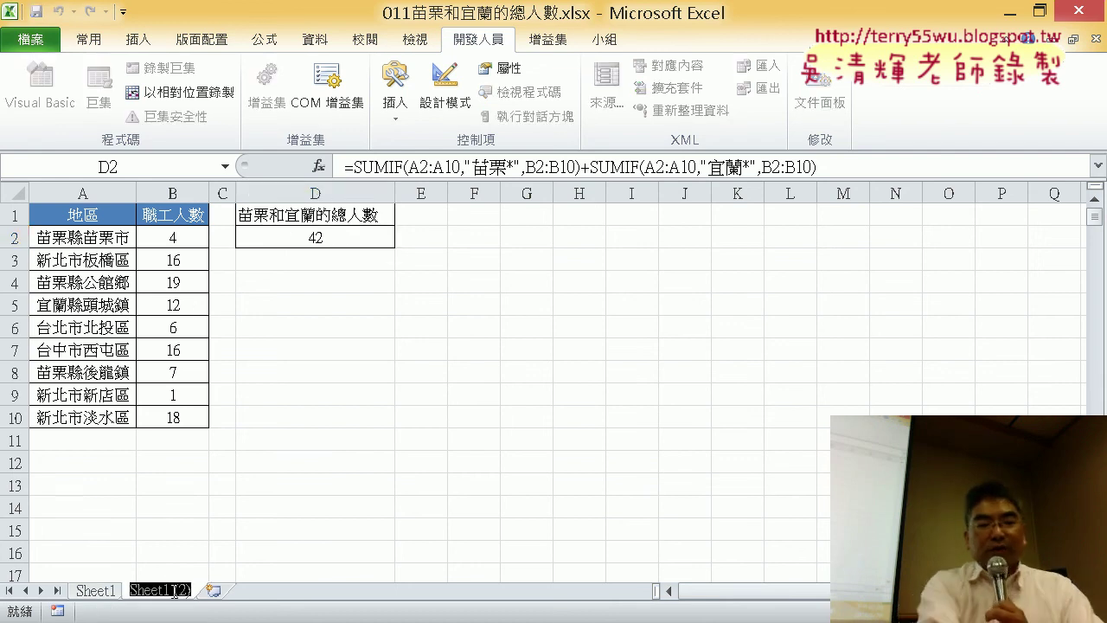
Rename the copied sheet to VBA and clear the total in its cell D2
{"action": "type", "text": "VBA"}
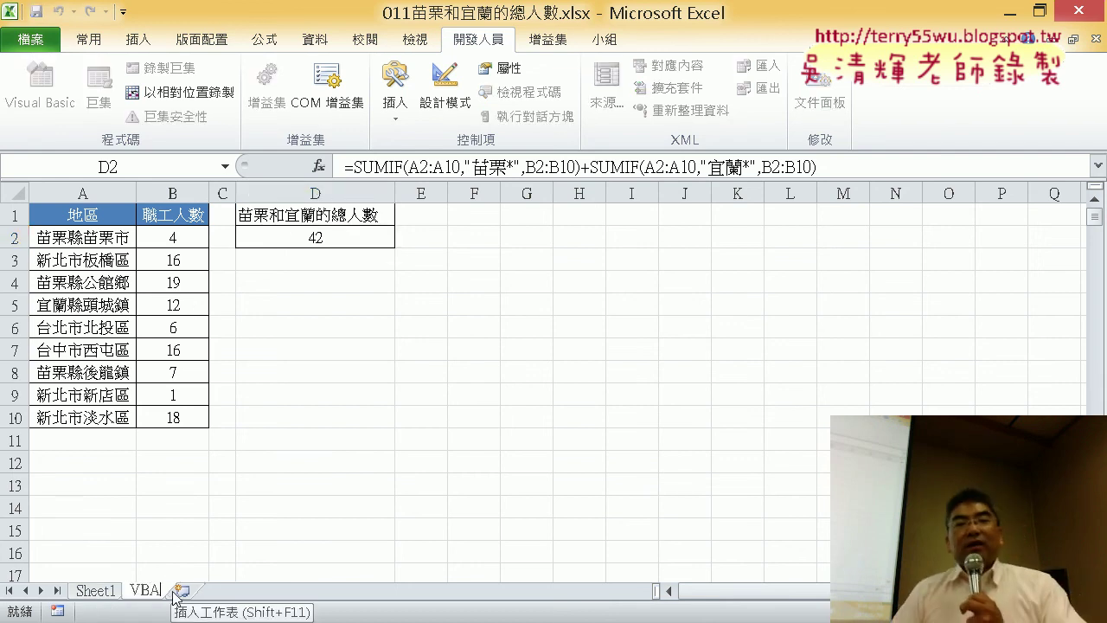
{"action": "key", "text": "Return"}
{"action": "left_click", "coordinate": [423, 464]}
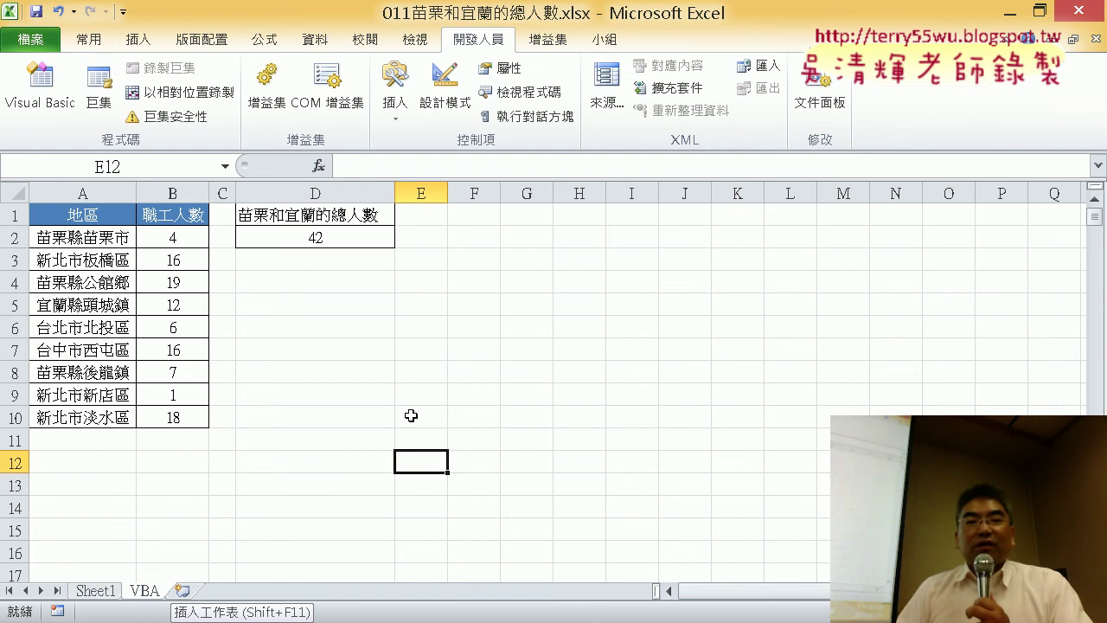
{"action": "left_click", "coordinate": [366, 237]}
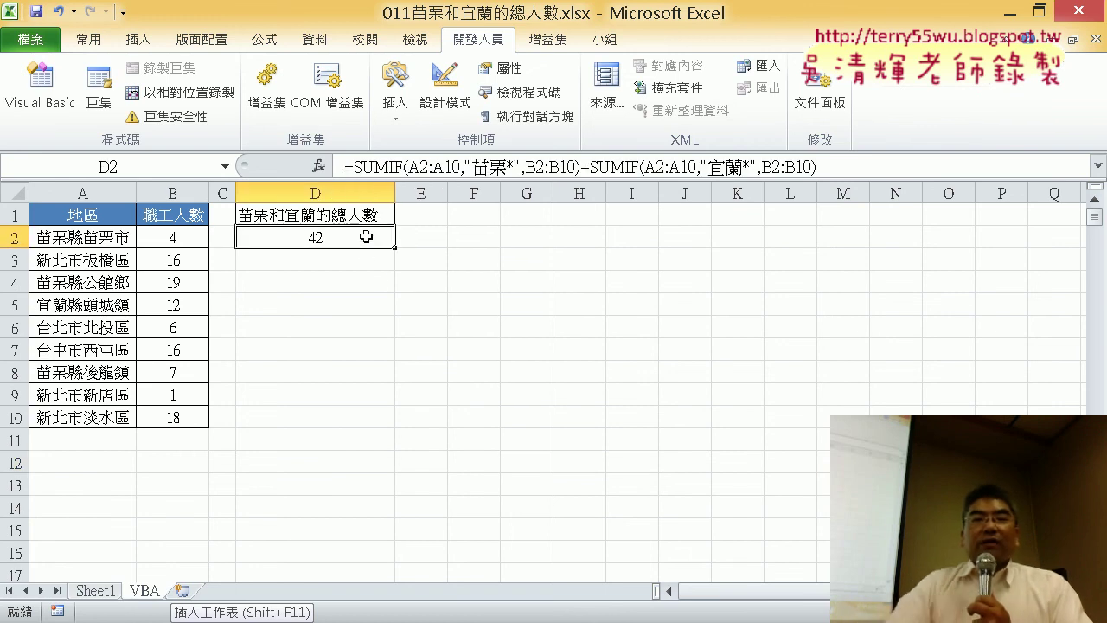
{"action": "key", "text": "Delete"}
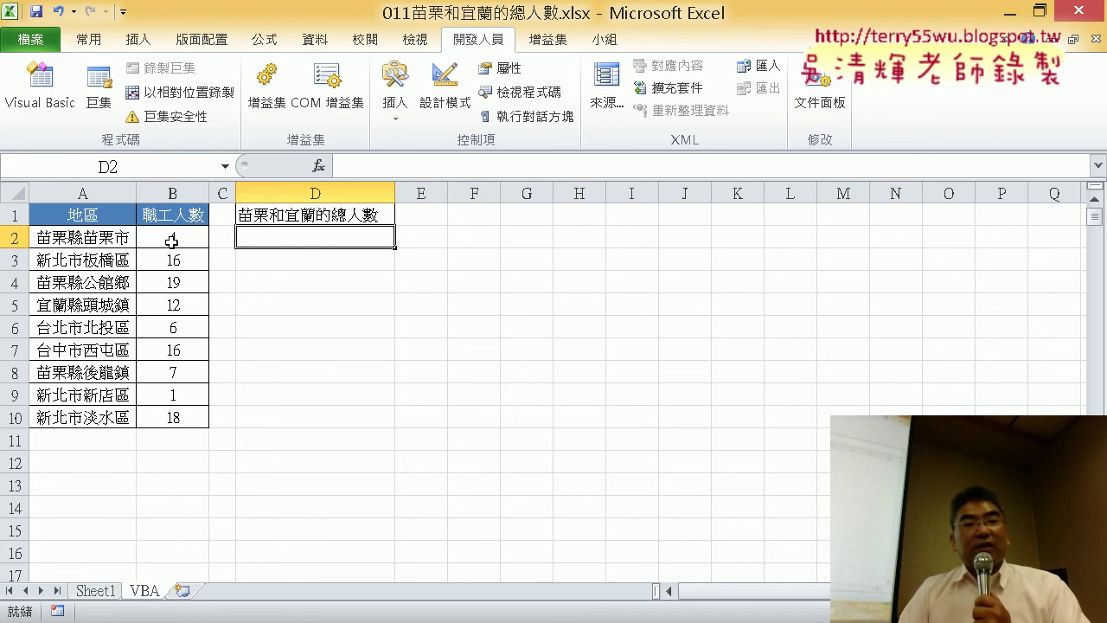
{"action": "left_click", "coordinate": [96, 591]}
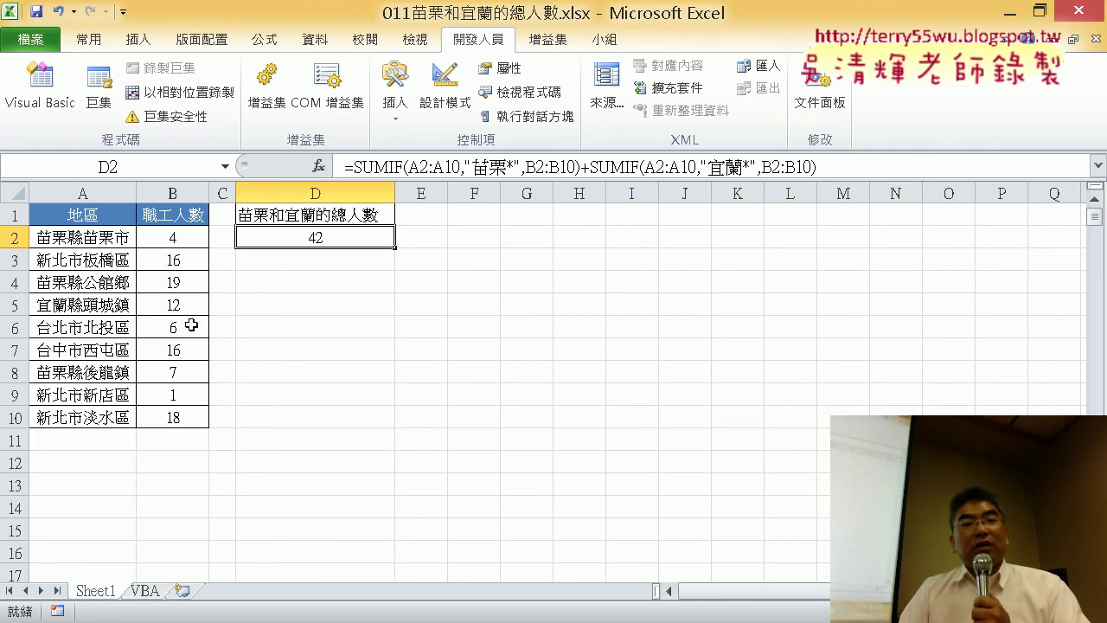
{"action": "left_click", "coordinate": [145, 591]}
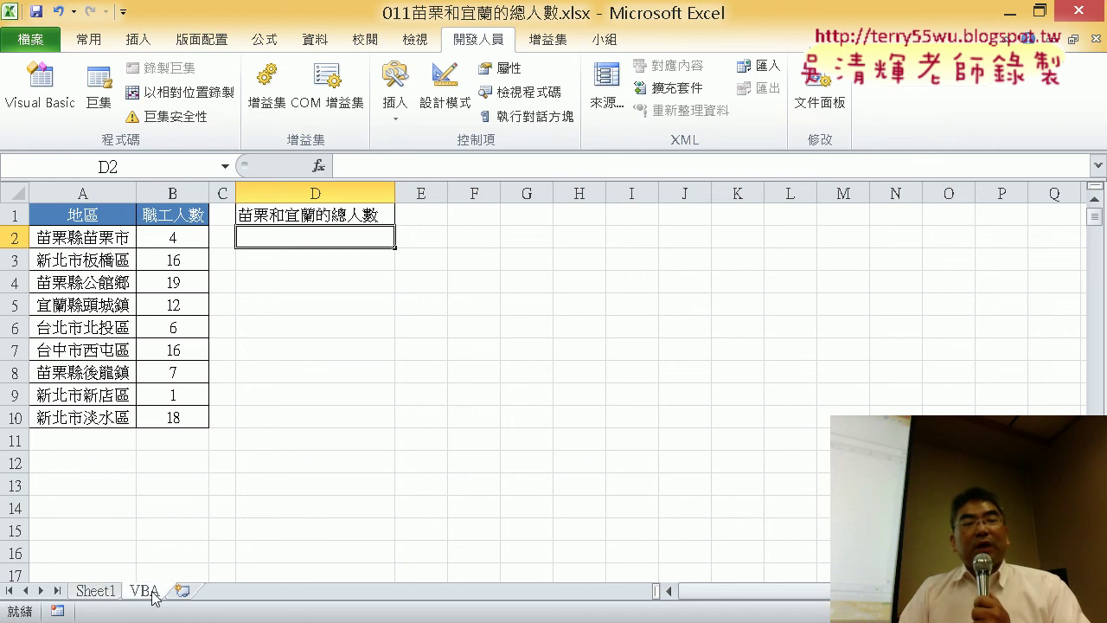